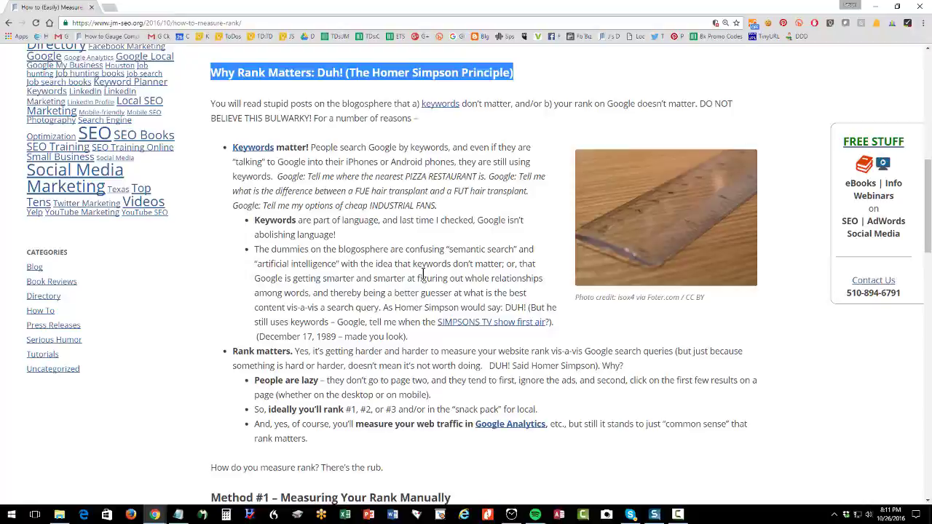
Open the Industrial Fans Direct and Commuter Cleaners links from the article's Method #1 section in separate new tabs.
scroll(423, 274, down, 4)
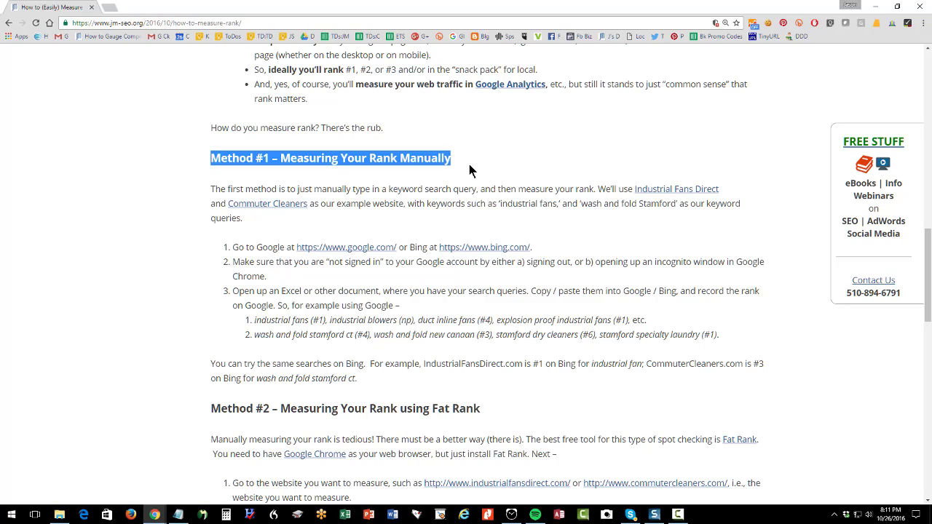
right_click(646, 191)
click(661, 197)
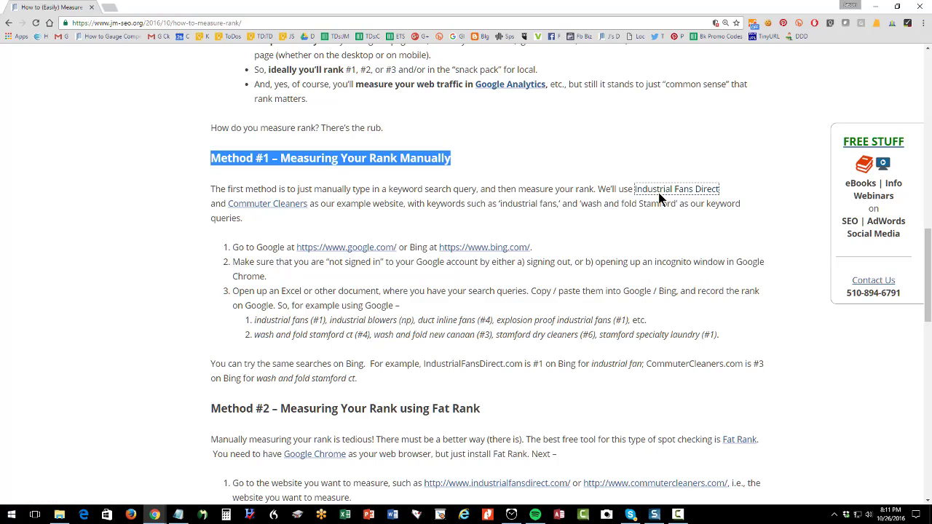
right_click(288, 205)
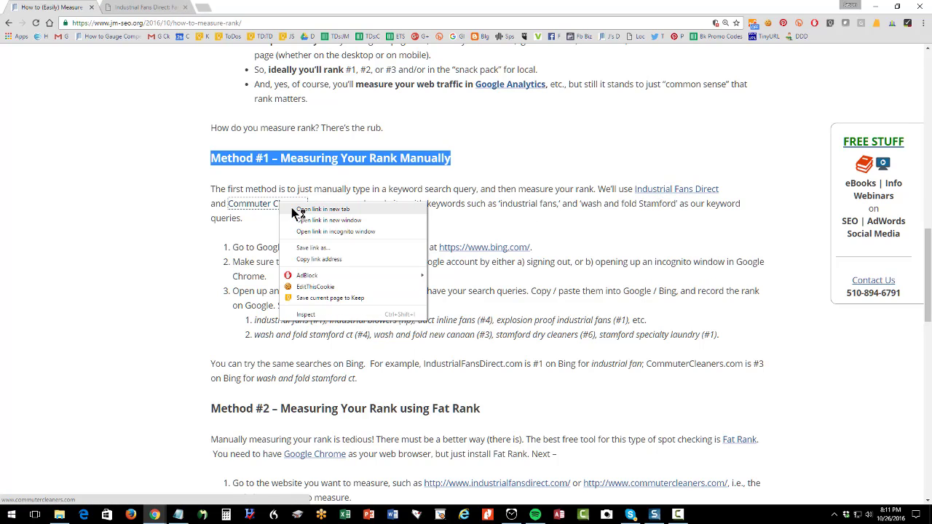
click(297, 211)
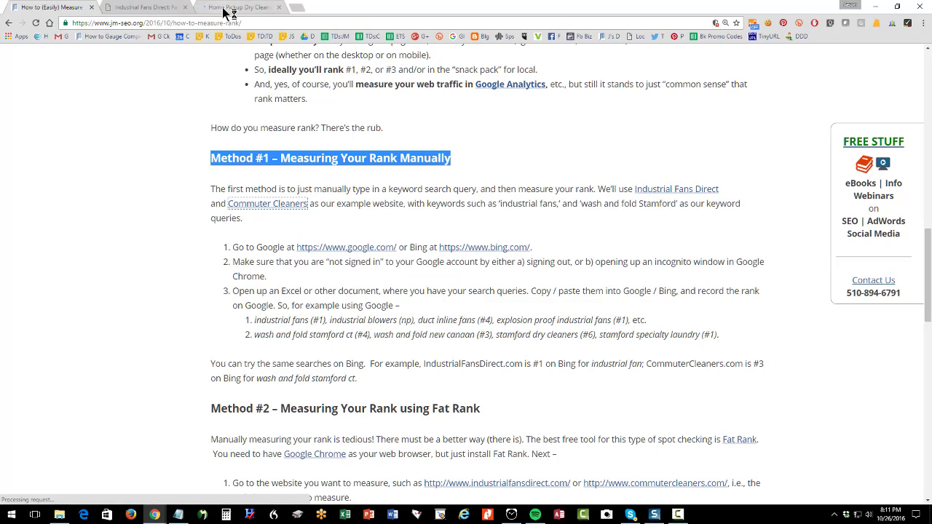
View the Industrial Fans Direct and Commuter Cleaners homepages as the example websites for measuring rank.
click(225, 9)
click(169, 9)
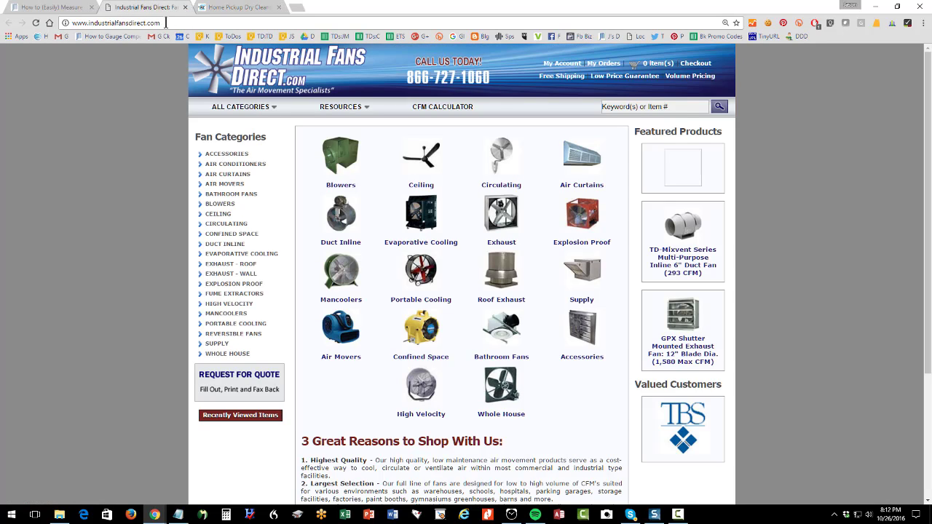
click(251, 11)
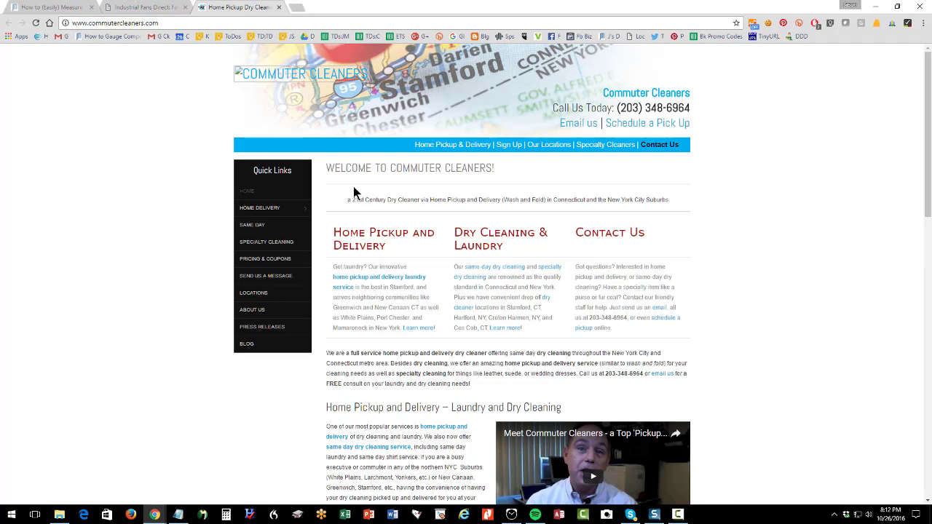
click(138, 13)
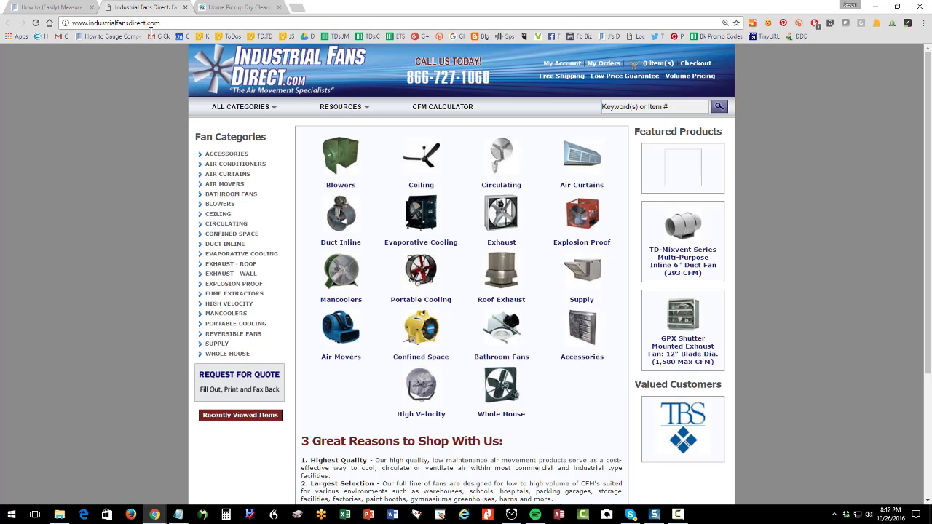
Return to the rank-measuring article and highlight the line of sample queries starting with "industrial fans".
click(55, 9)
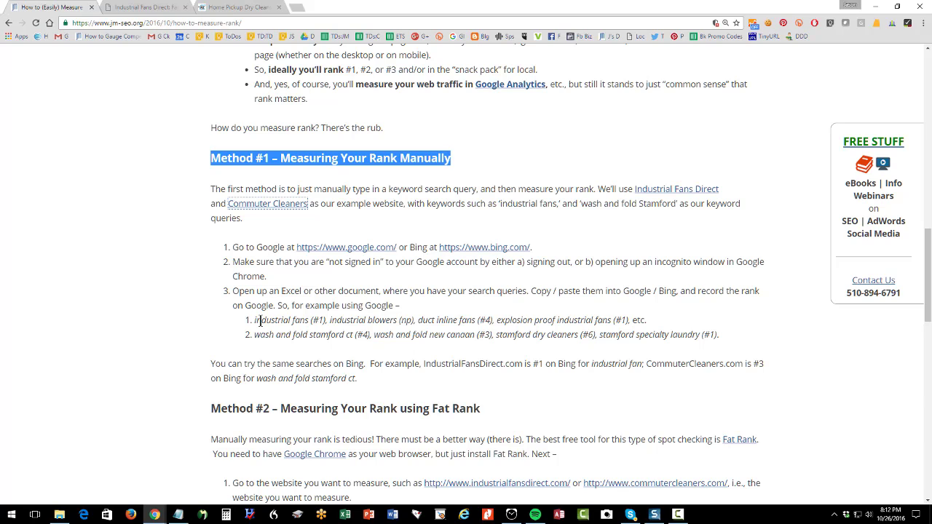
drag(254, 320, 398, 317)
triple_click(645, 319)
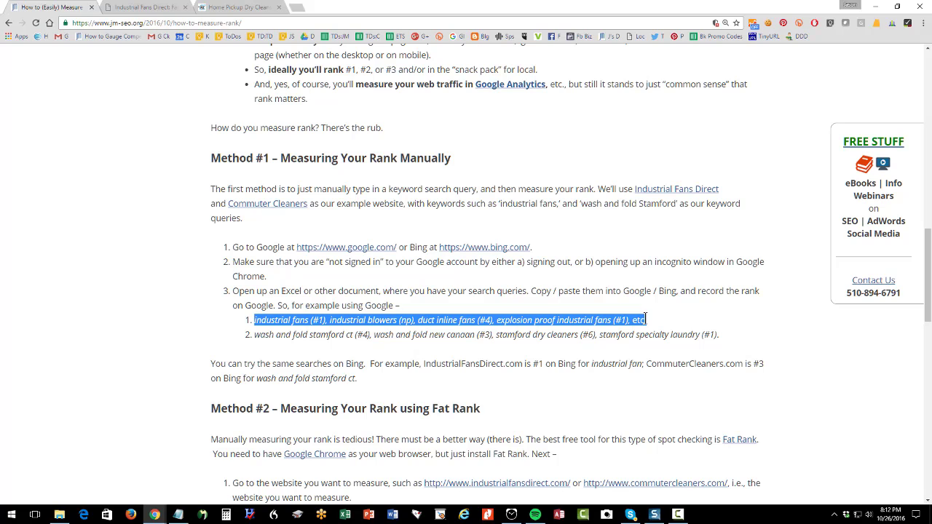
Open the article's google.com link in a new tab and switch to that page.
click(337, 251)
right_click(337, 251)
click(352, 256)
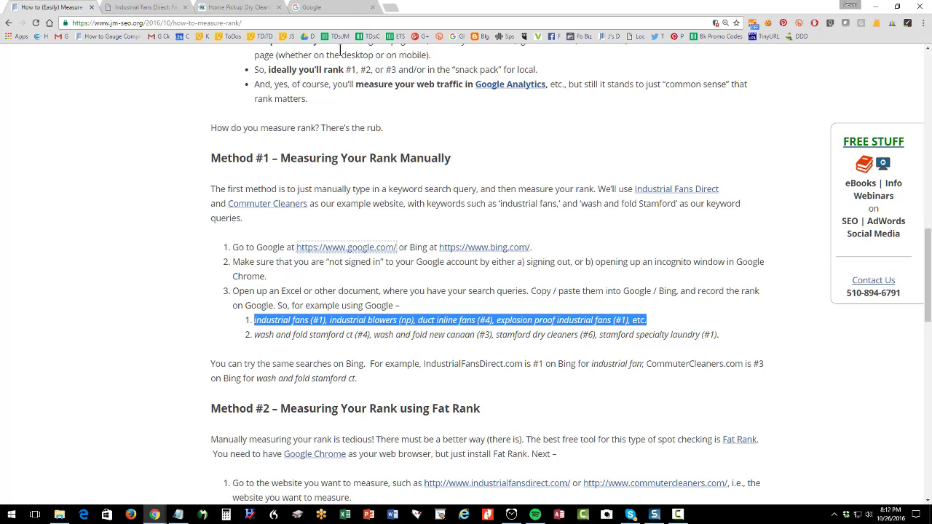
click(337, 9)
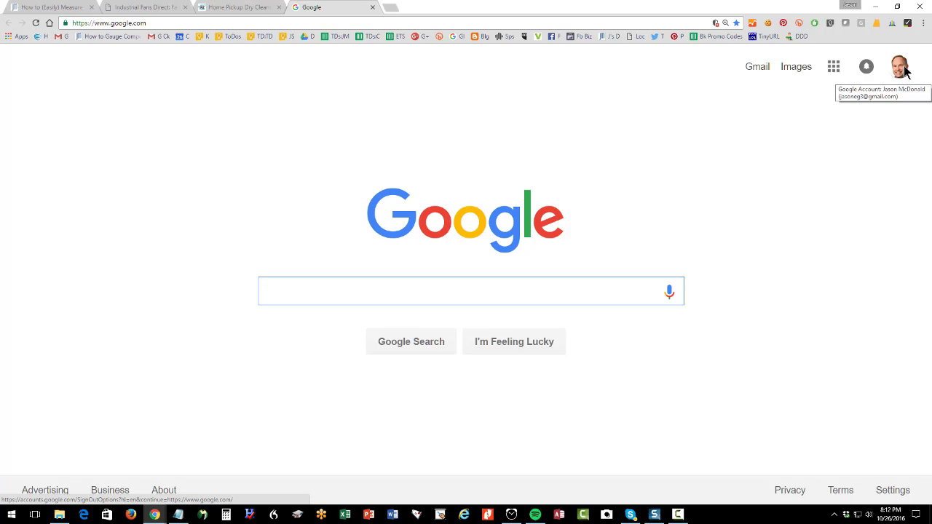
Open a new incognito window and load google.com there to search without being signed in.
click(923, 24)
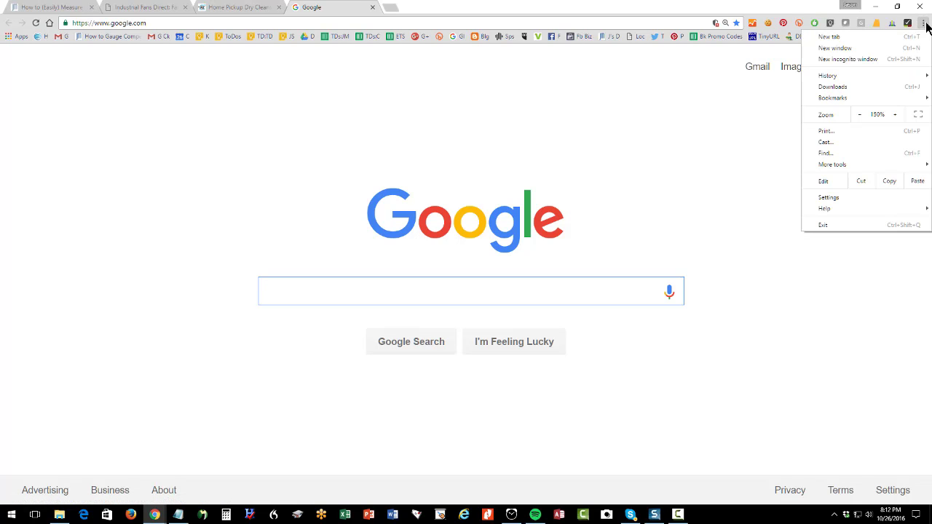
click(856, 60)
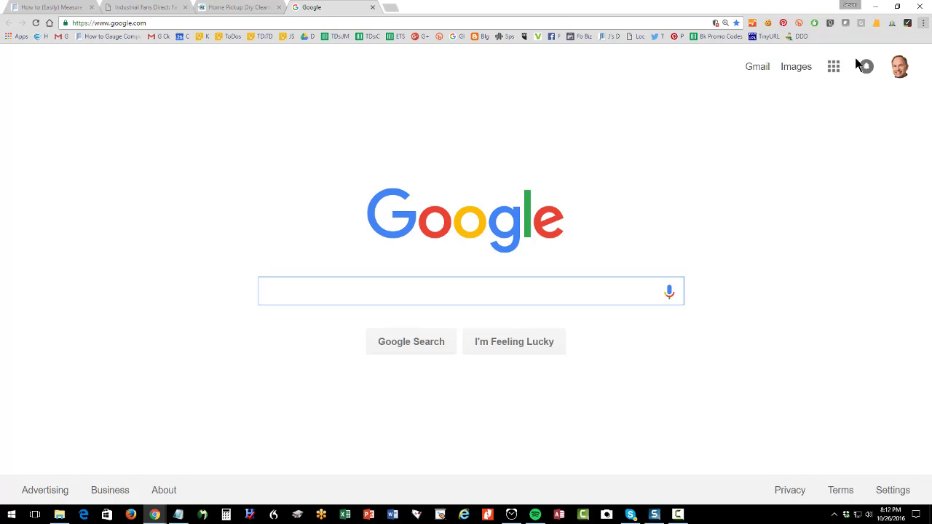
text(google.com)
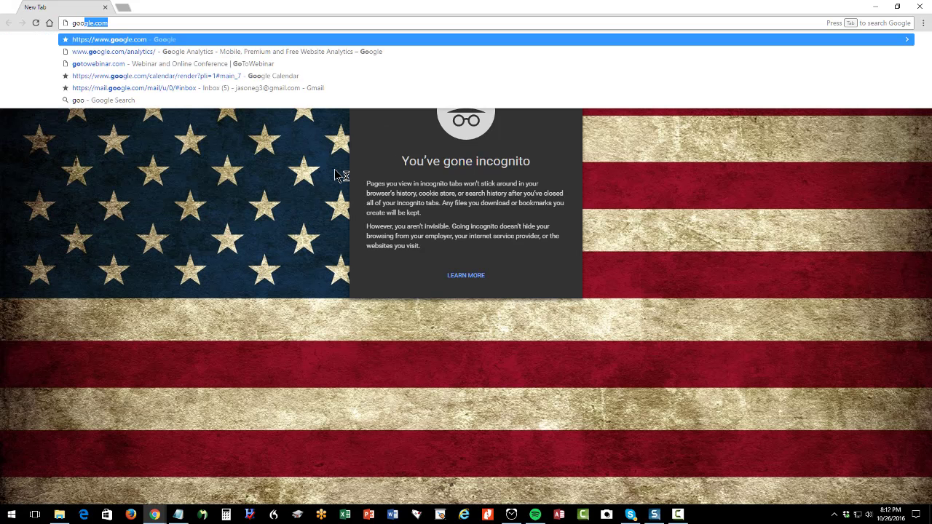
key(Return)
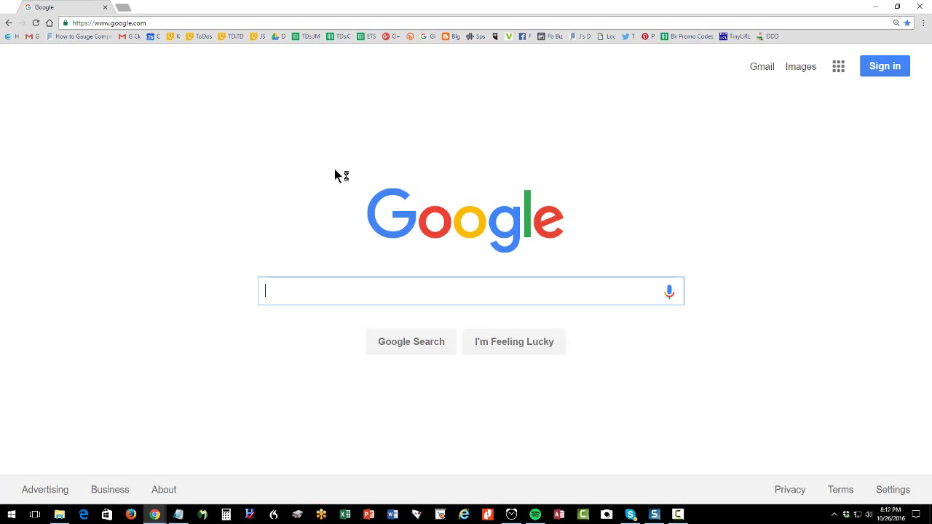
Search Google for "industrial fans".
text(industira)
key(BackSpace)
key(BackSpace)
key(BackSpace)
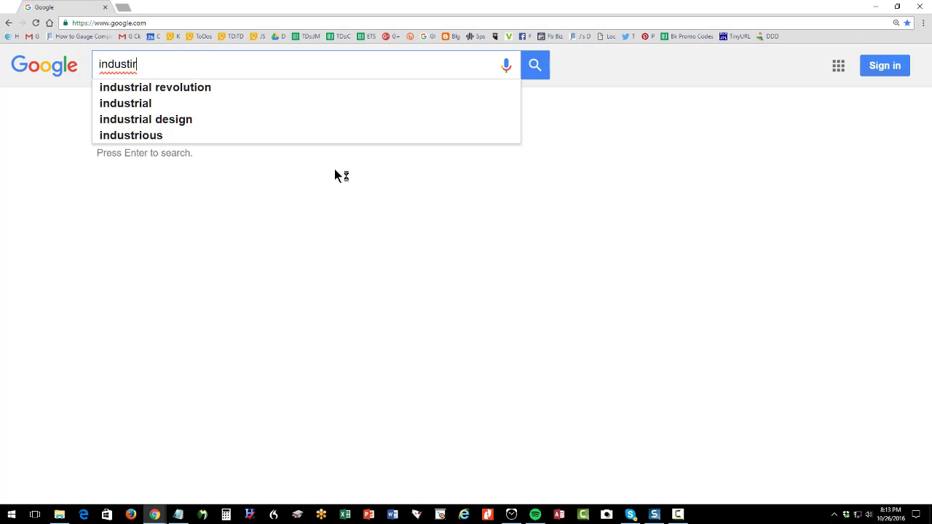
text(rial fans)
key(Return)
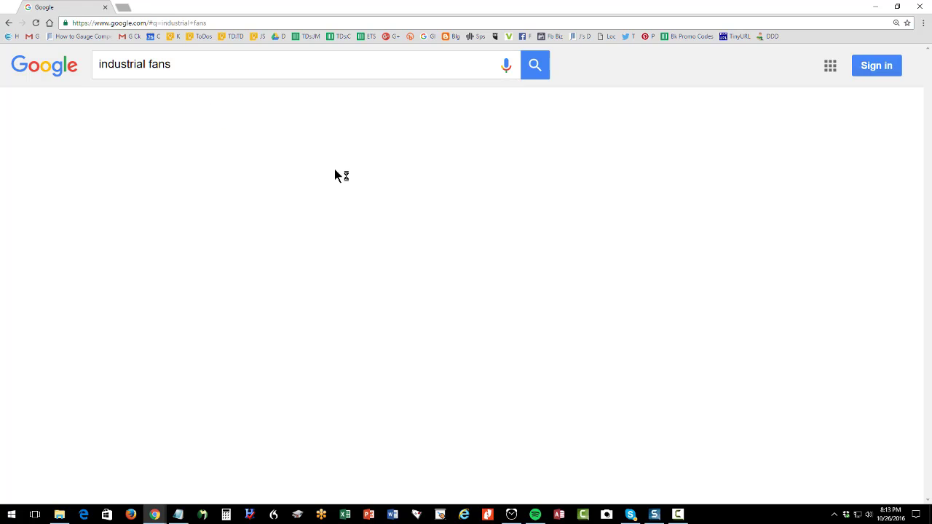
Examine the "industrial fans" results page, checking the query, the sign-in status and the organic listing of industrialfansdirect.com.
drag(189, 65, 76, 62)
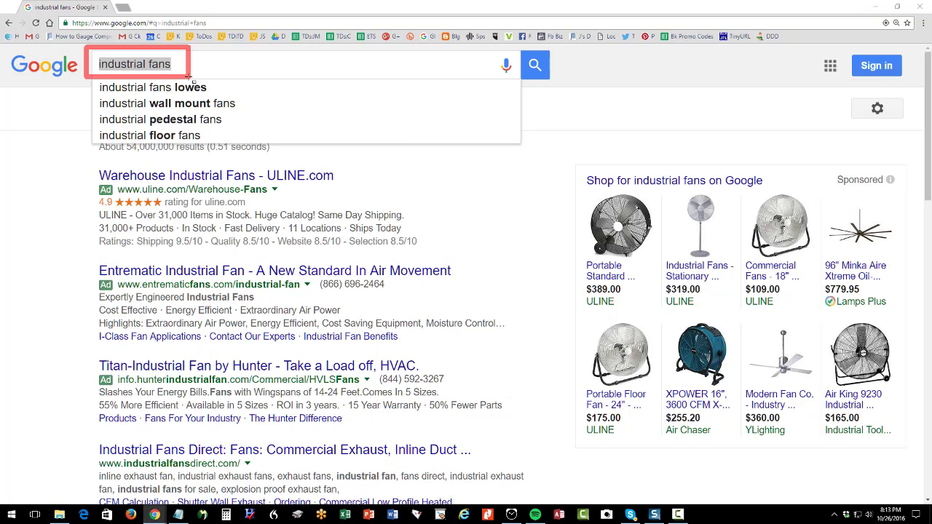
drag(804, 46, 914, 122)
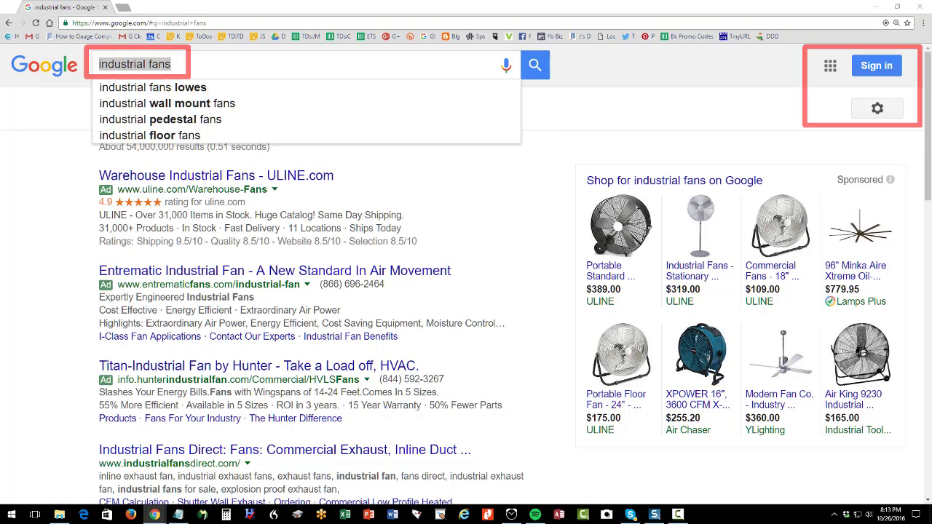
key(Escape)
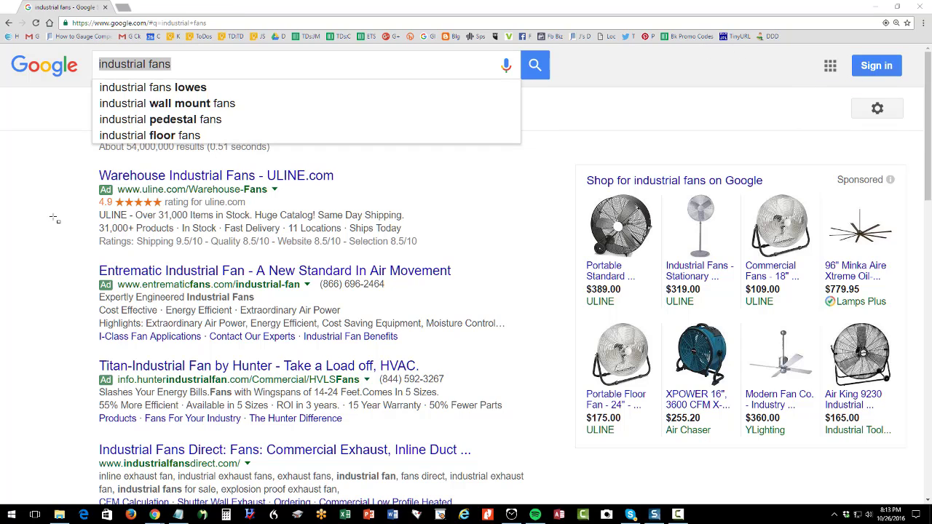
scroll(46, 214, down, 1)
scroll(45, 214, up, 1)
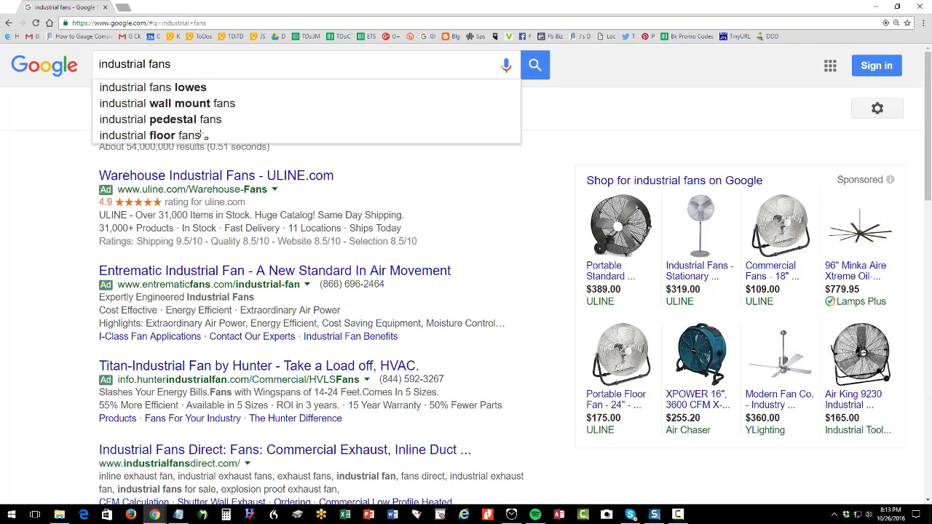
click(540, 65)
scroll(217, 157, down, 3)
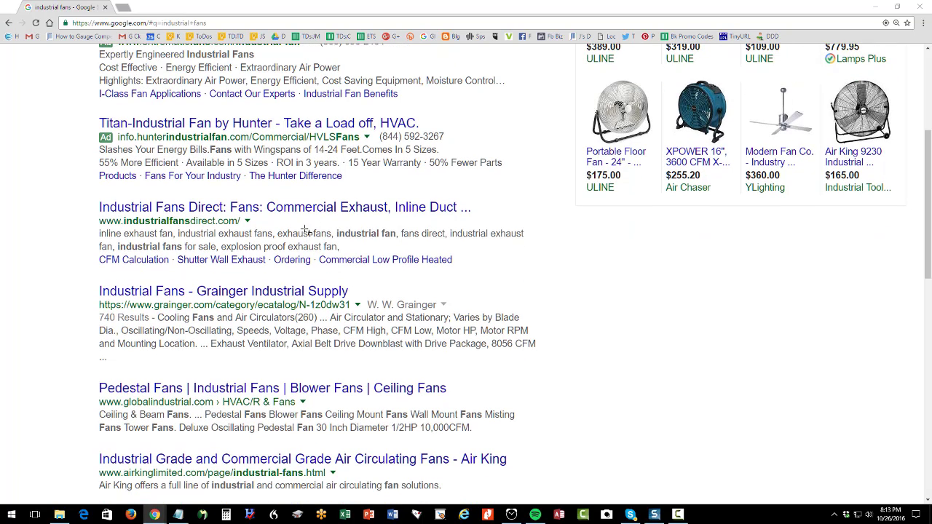
drag(80, 182, 529, 278)
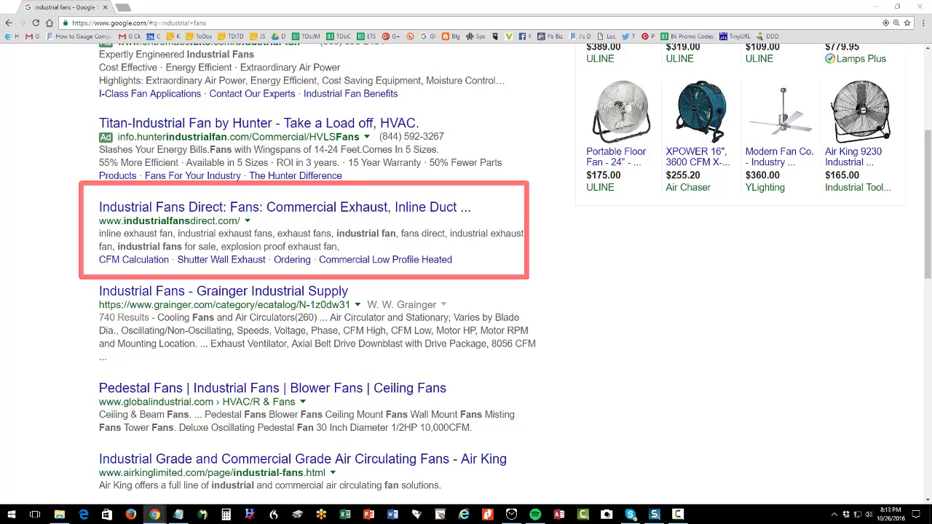
Replace the query with "industrial blowers" and run the search.
scroll(175, 64, up, 3)
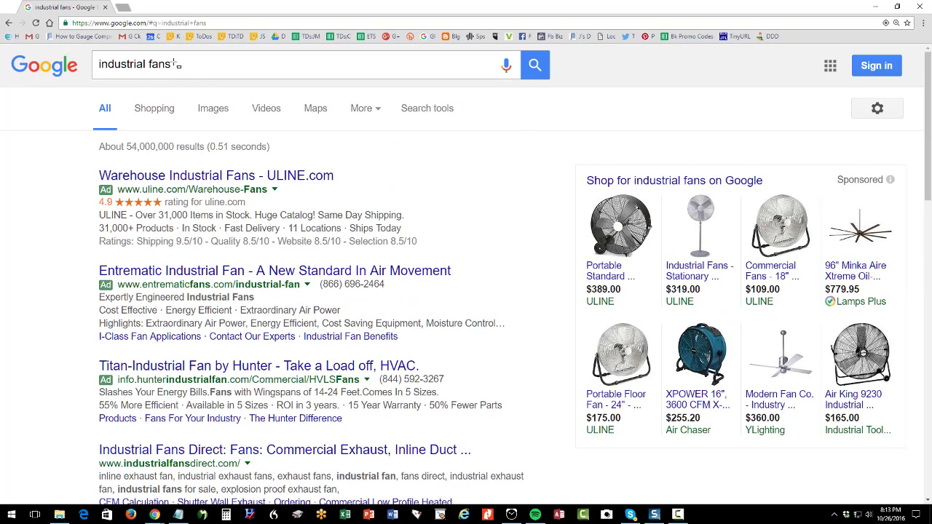
triple_click(175, 64)
text(industrial blowers)
key(Return)
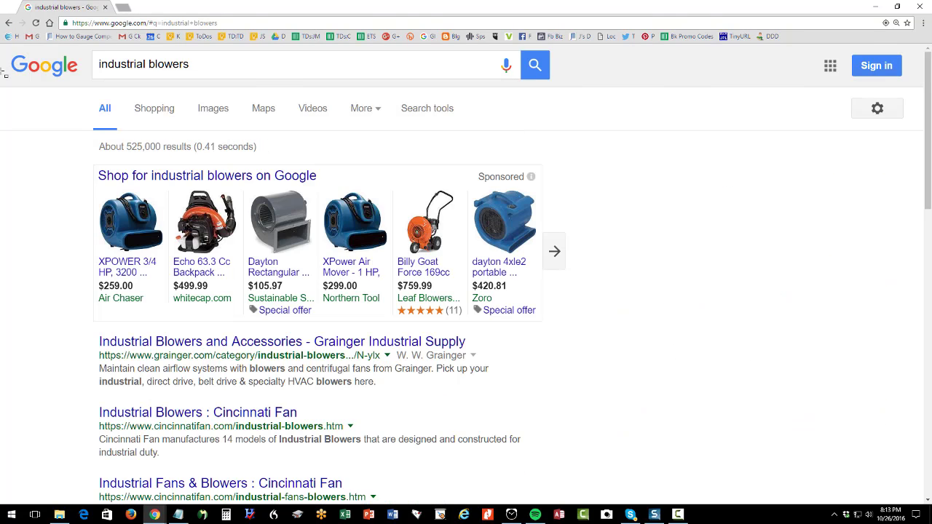
Check the "industrial blowers" results for an Industrial Fans Direct listing and compare them with the previous "industrial fans" results.
scroll(145, 218, down, 2)
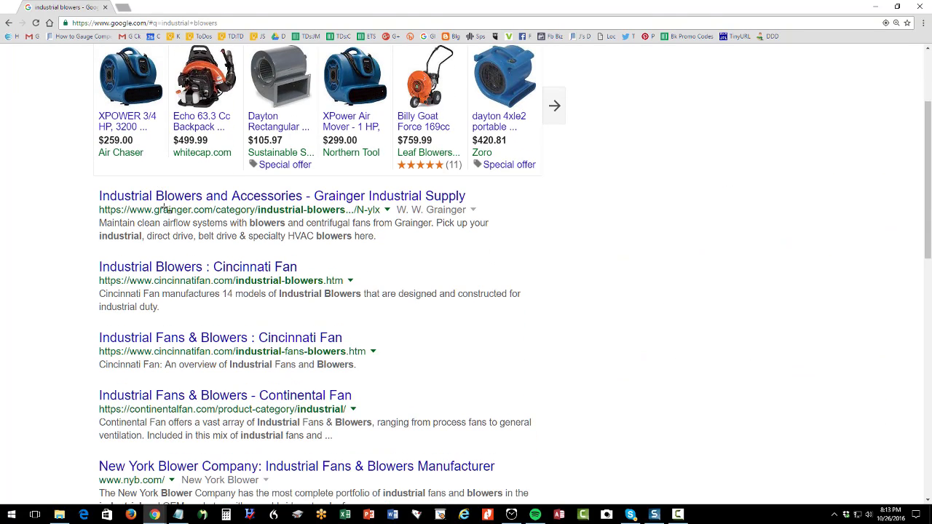
scroll(184, 268, down, 2)
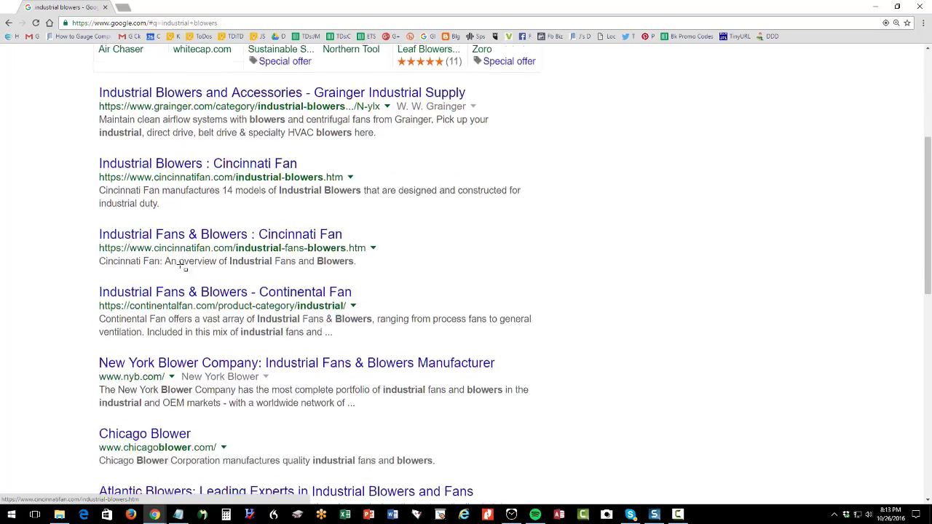
scroll(183, 268, down, 4)
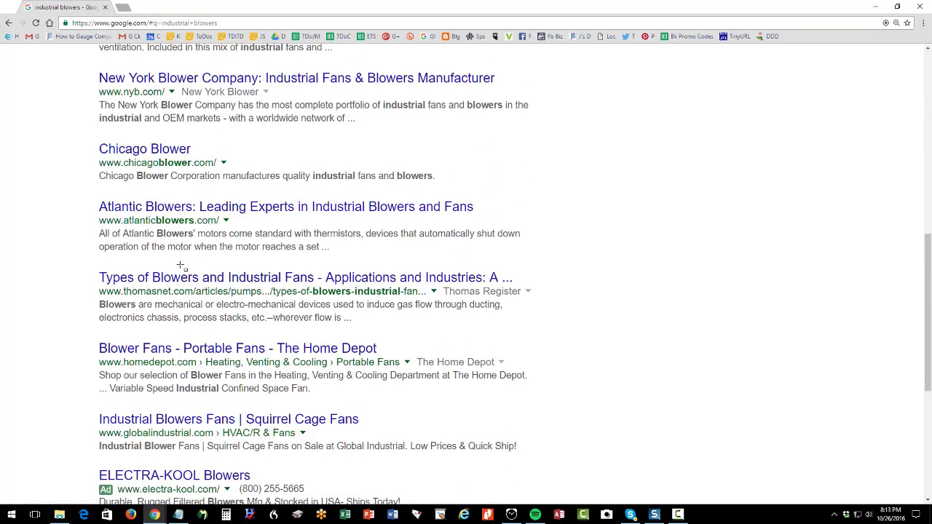
scroll(181, 265, down, 2)
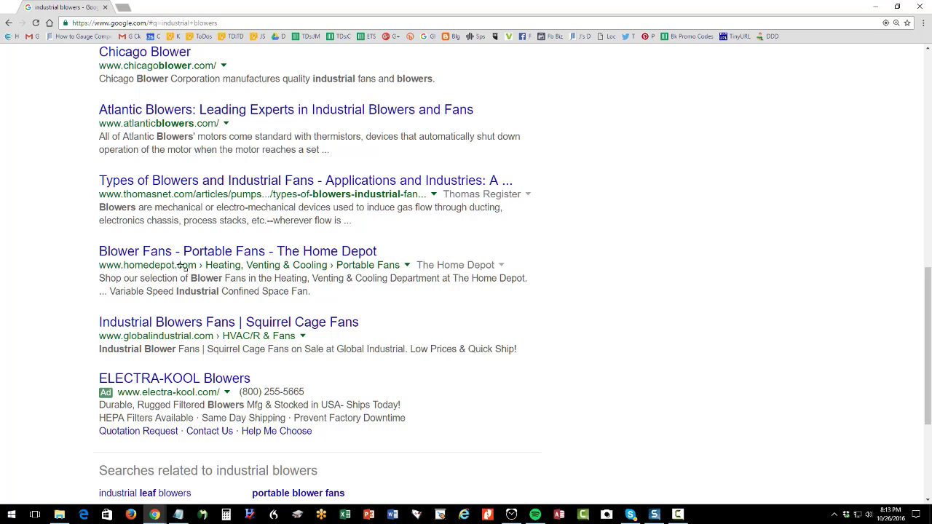
scroll(182, 268, up, 8)
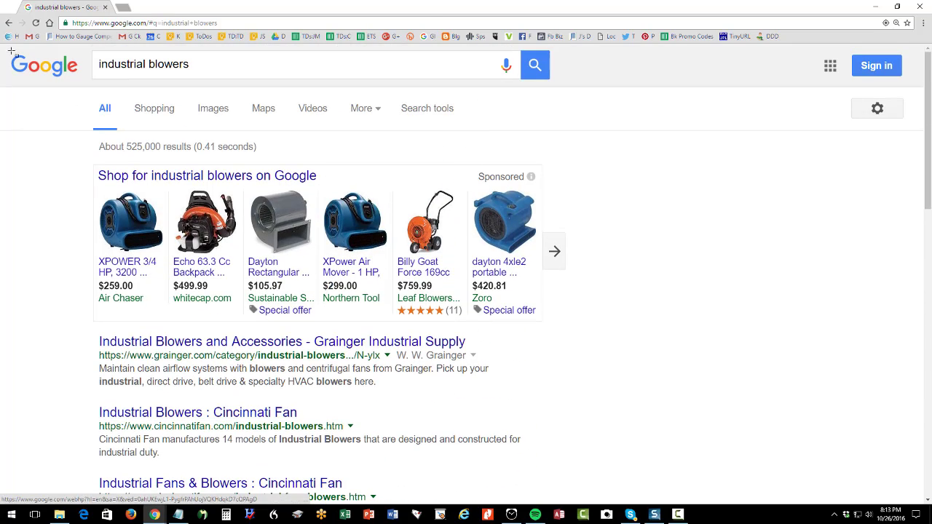
click(5, 22)
scroll(184, 246, down, 3)
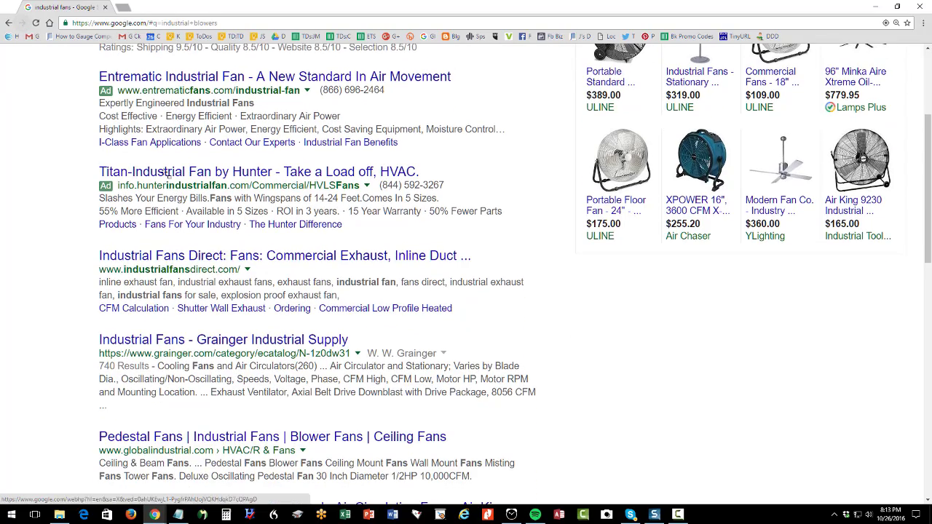
click(21, 22)
scroll(235, 321, down, 3)
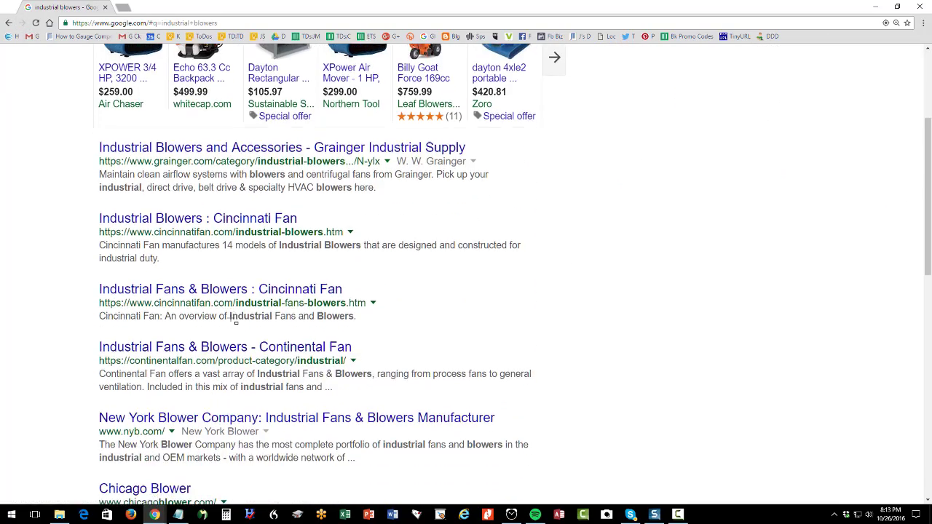
scroll(235, 320, up, 3)
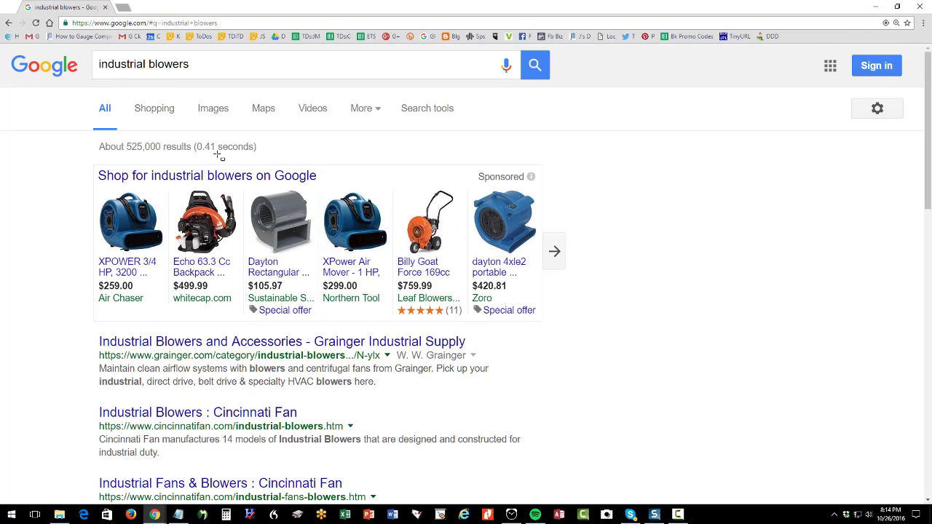
Replace the query with "stamford wash and fold" and run the search.
click(207, 70)
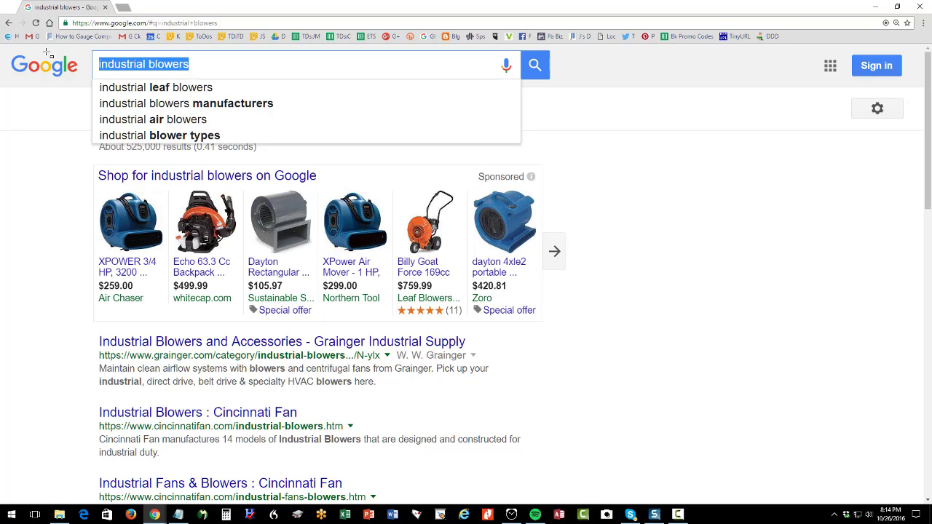
text(stamford wash and fold)
key(Return)
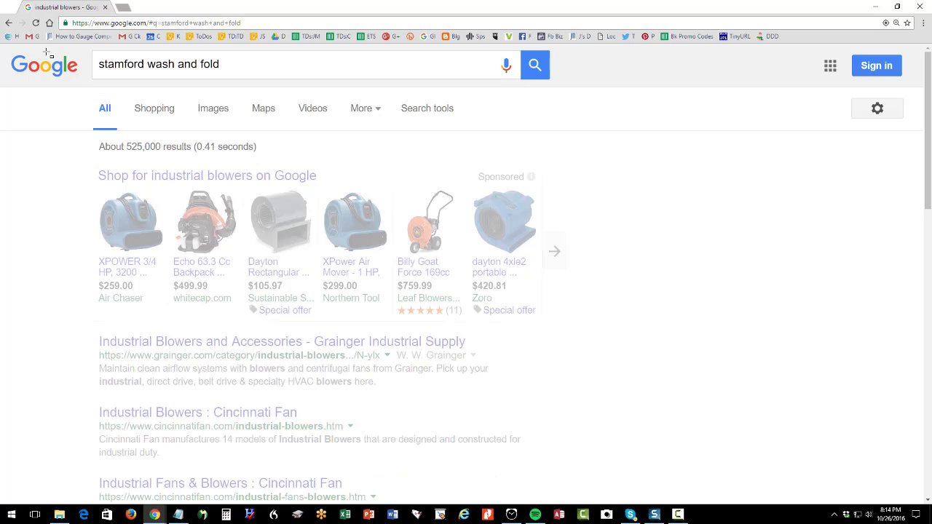
Examine the "stamford wash and fold" results for Commuter Cleaners, marking its organic listing and its local map listing.
scroll(174, 214, down, 3)
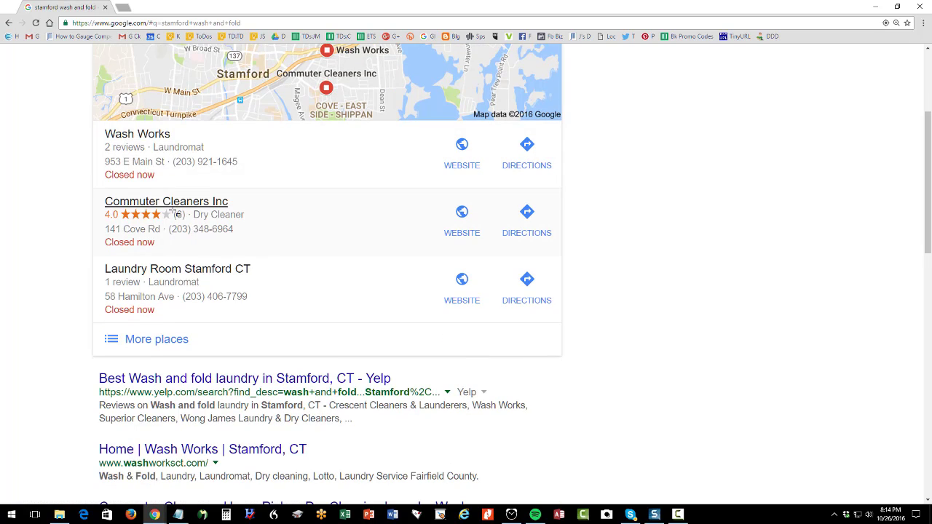
scroll(276, 251, down, 2)
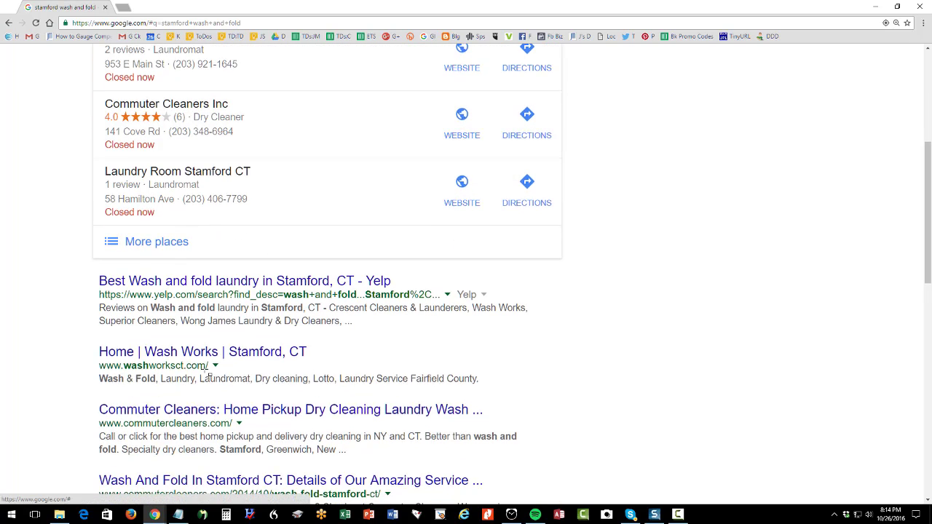
scroll(212, 372, down, 1)
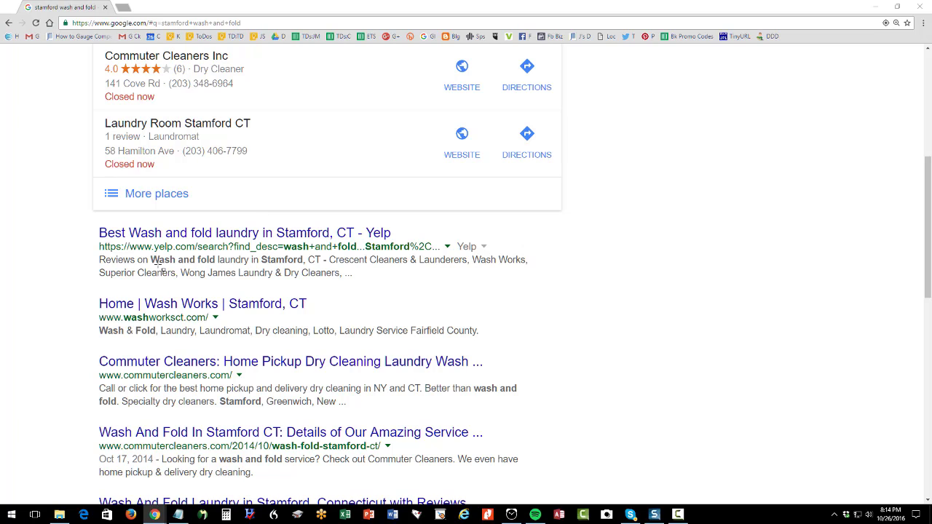
drag(85, 336, 531, 413)
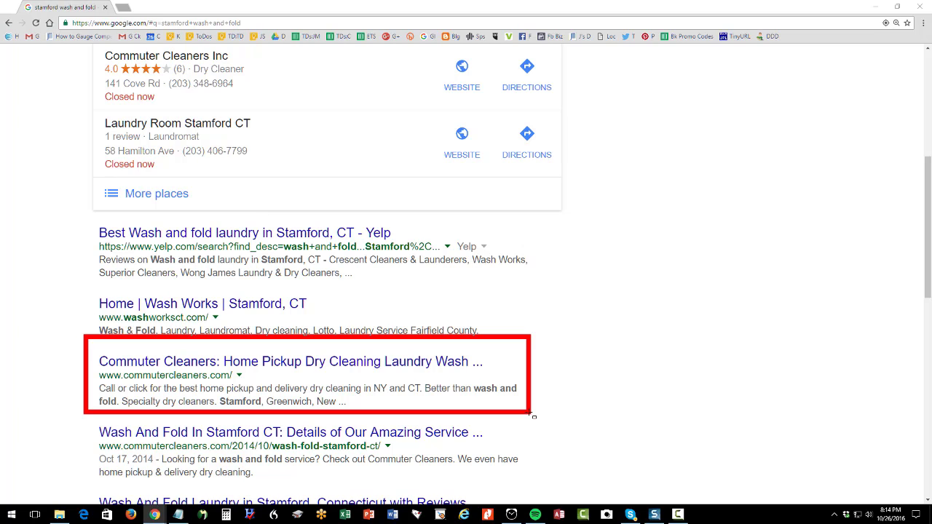
drag(86, 48, 265, 103)
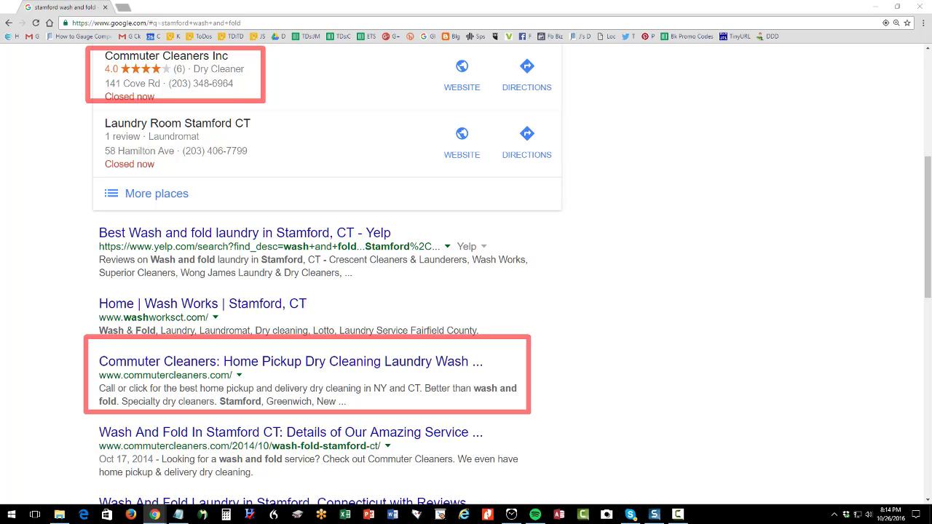
Change the query to "stamford ct dry cleaners" and run the search.
scroll(701, 239, up, 5)
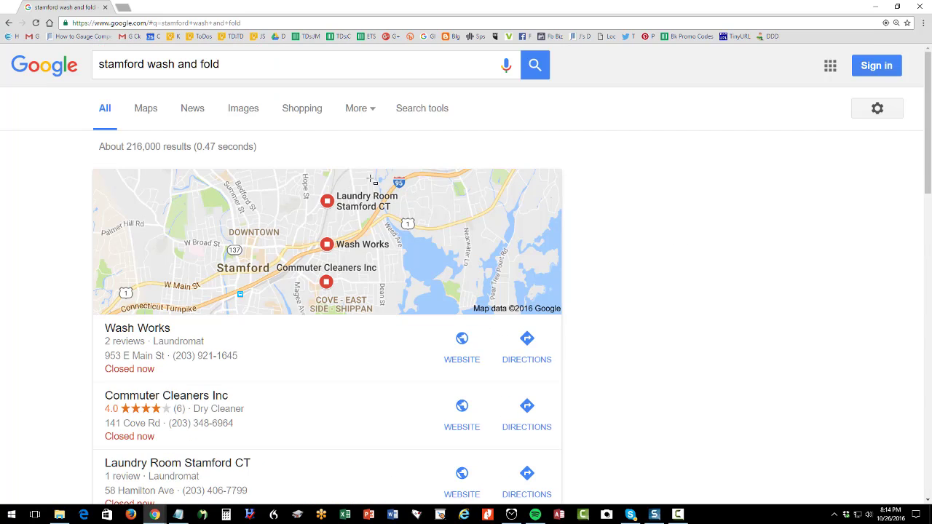
click(157, 77)
drag(148, 64, 219, 64)
text(ct)
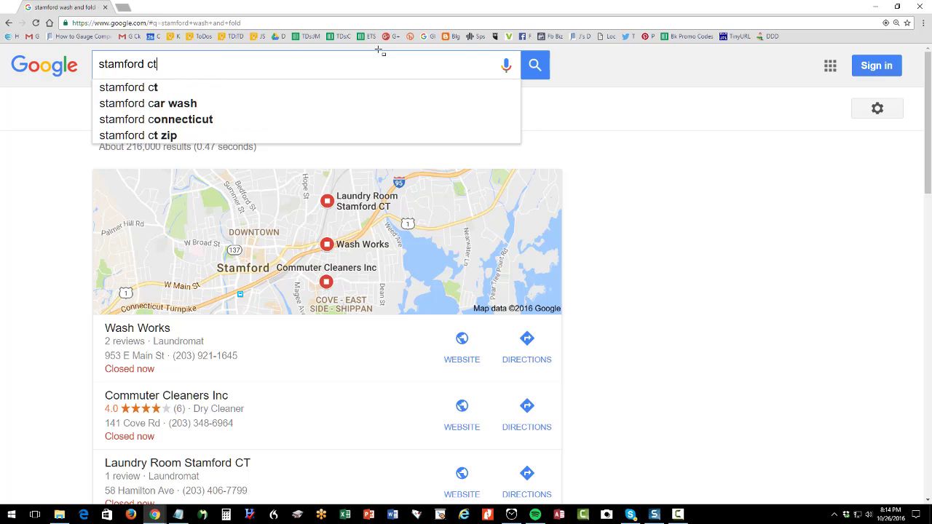
text( dry cleaners)
key(Return)
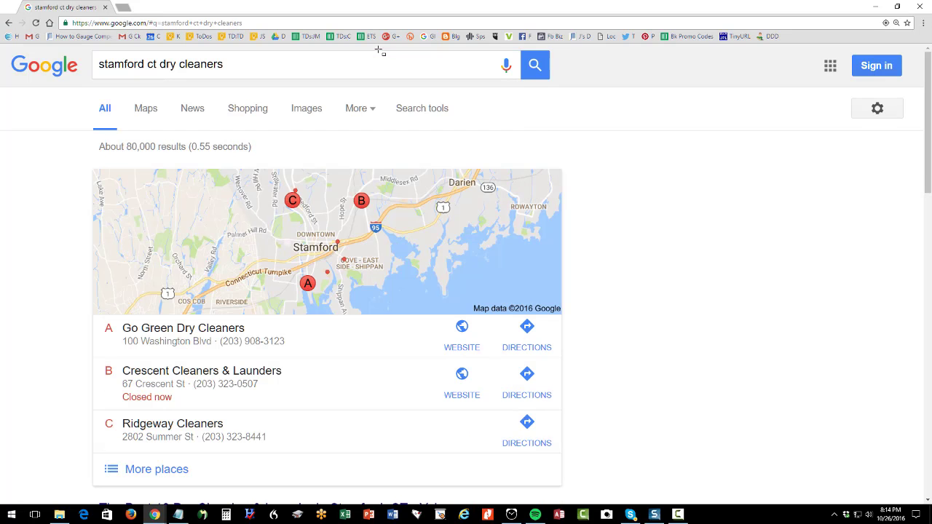
Check the "stamford ct dry cleaners" map and organic results for Commuter Cleaners and mark its listing.
scroll(271, 240, down, 4)
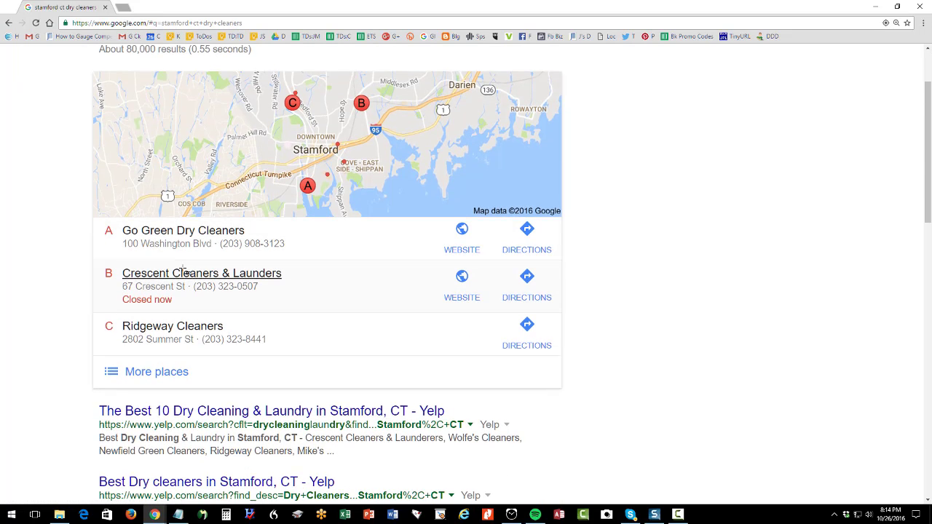
scroll(186, 268, down, 3)
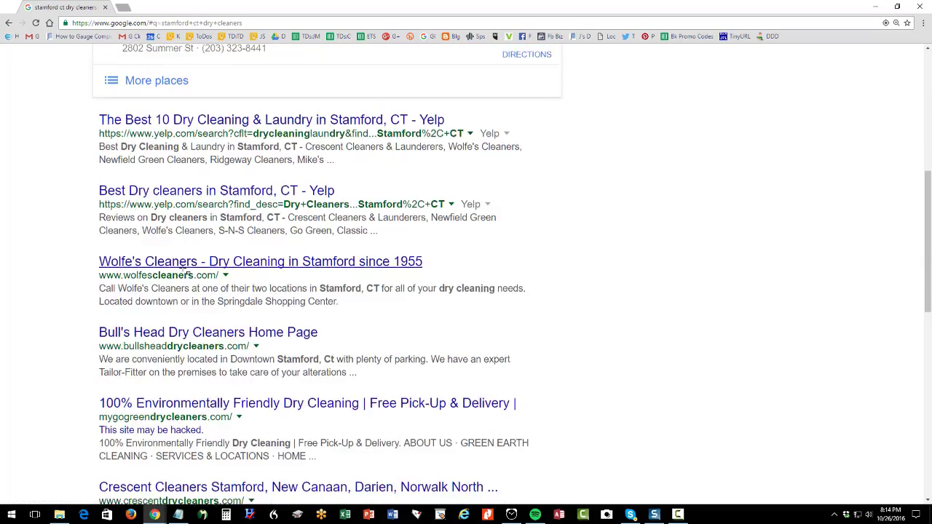
scroll(185, 268, down, 4)
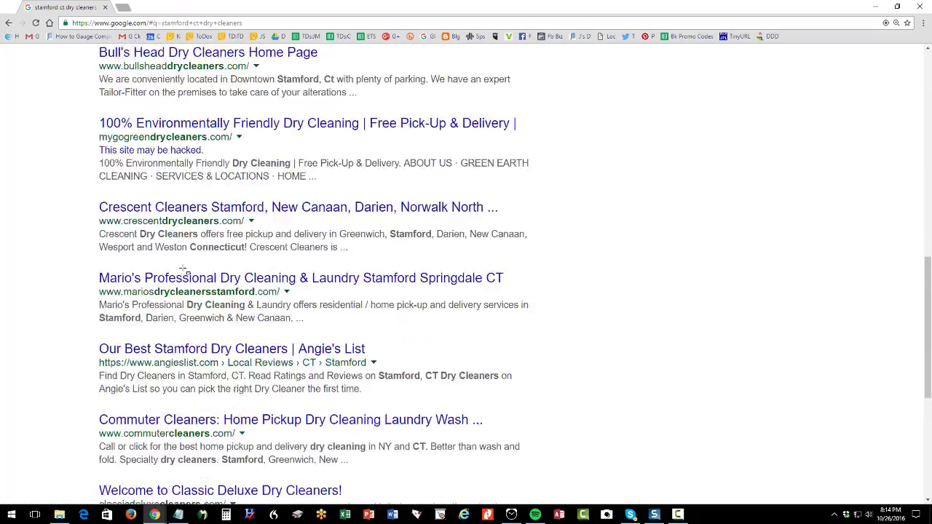
scroll(187, 272, down, 1)
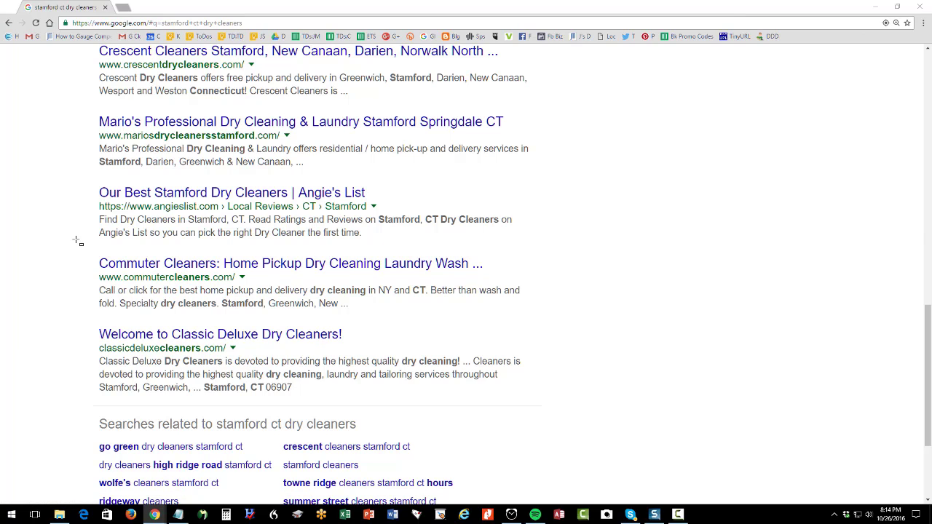
drag(74, 239, 512, 318)
Replace the query with "home pickup and delivery dry cleaning stamford" and run the search.
scroll(472, 284, up, 10)
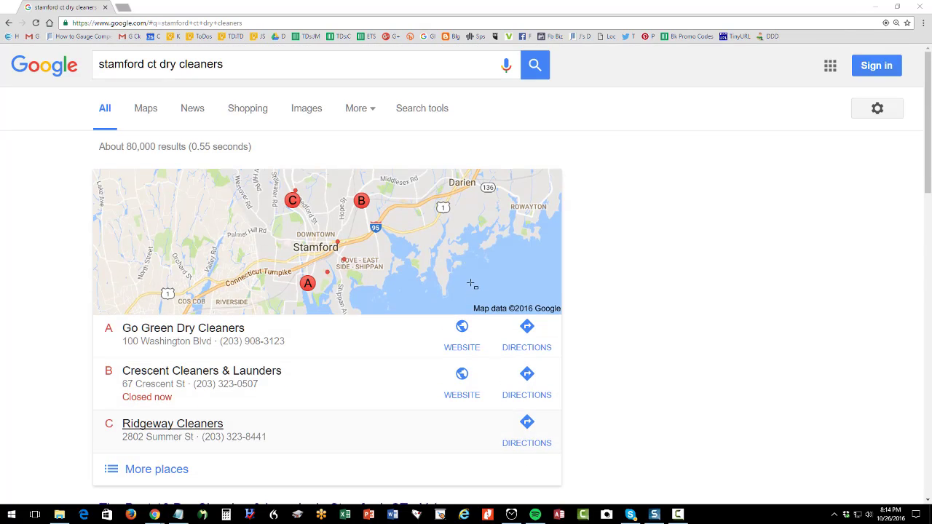
triple_click(219, 64)
text(home pick)
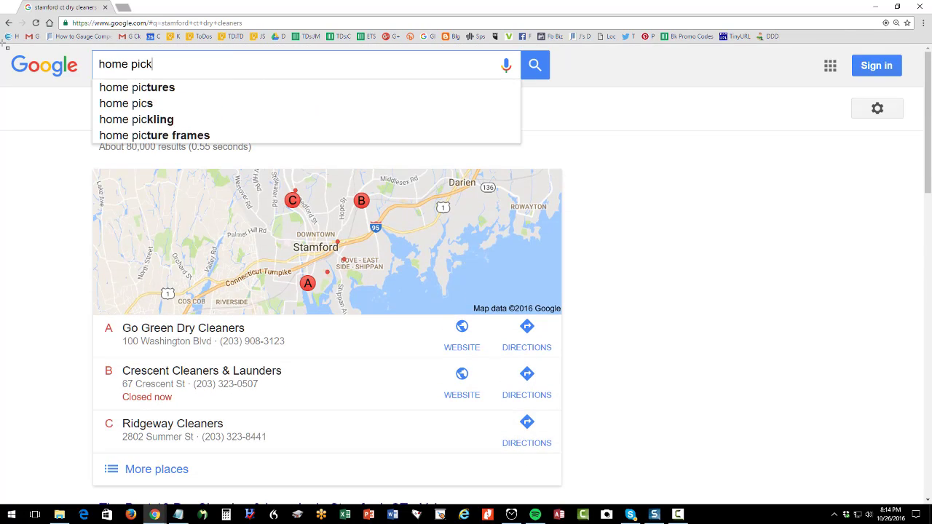
text(up and delivery d)
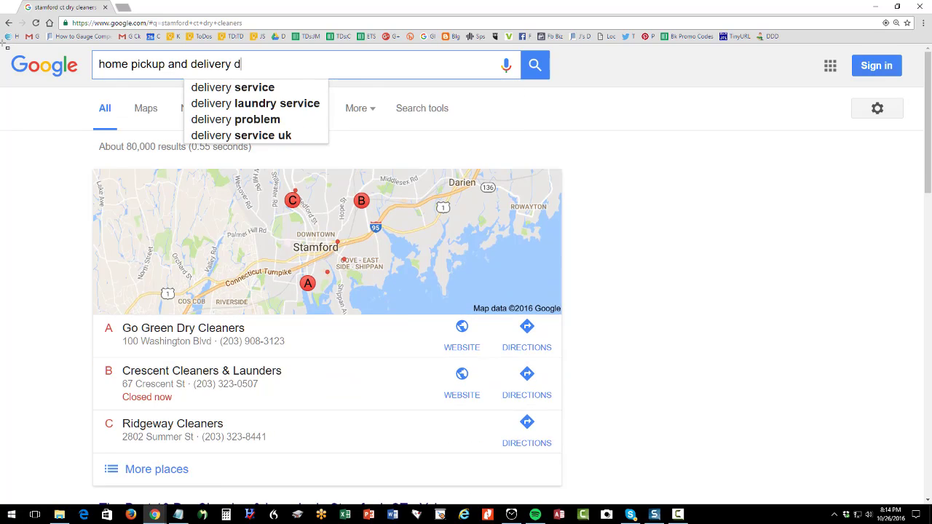
text(ry cleaning stamford)
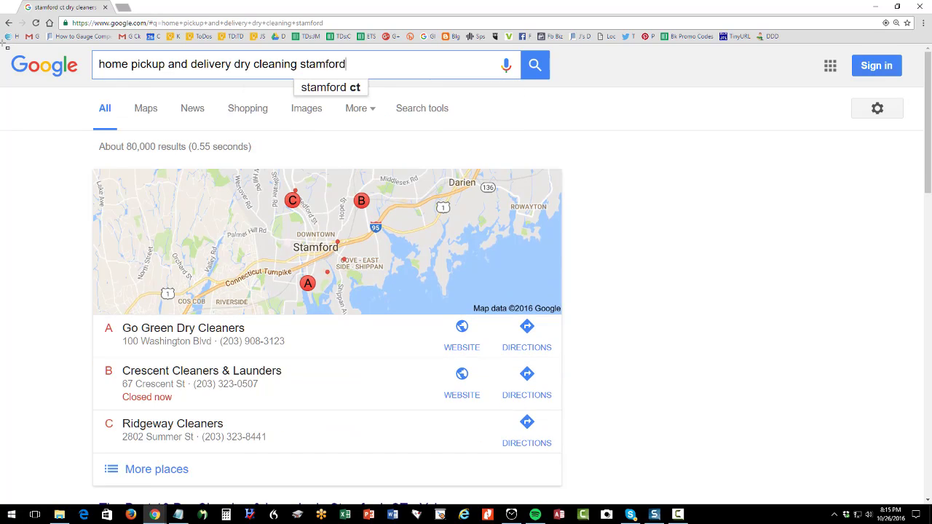
key(Return)
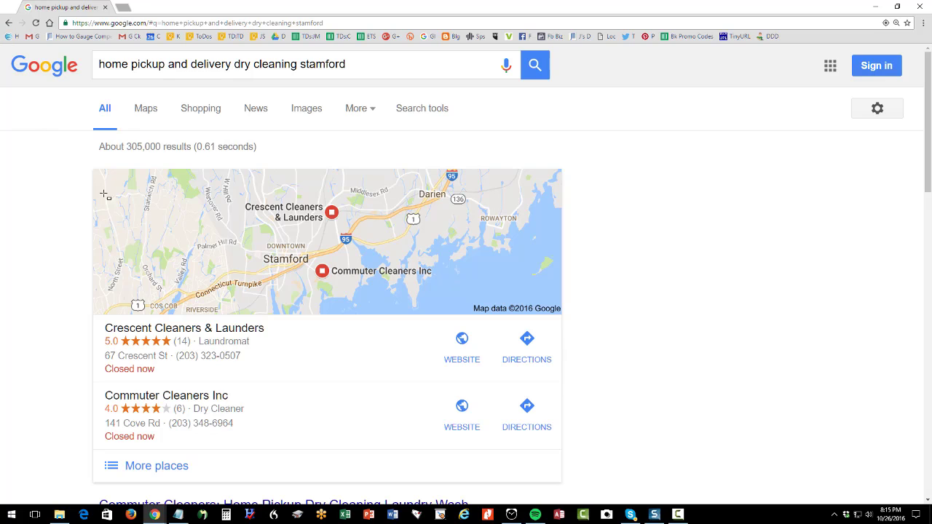
Examine the local map listings and organic results of the home pickup and delivery search for Commuter Cleaners.
scroll(169, 396, down, 2)
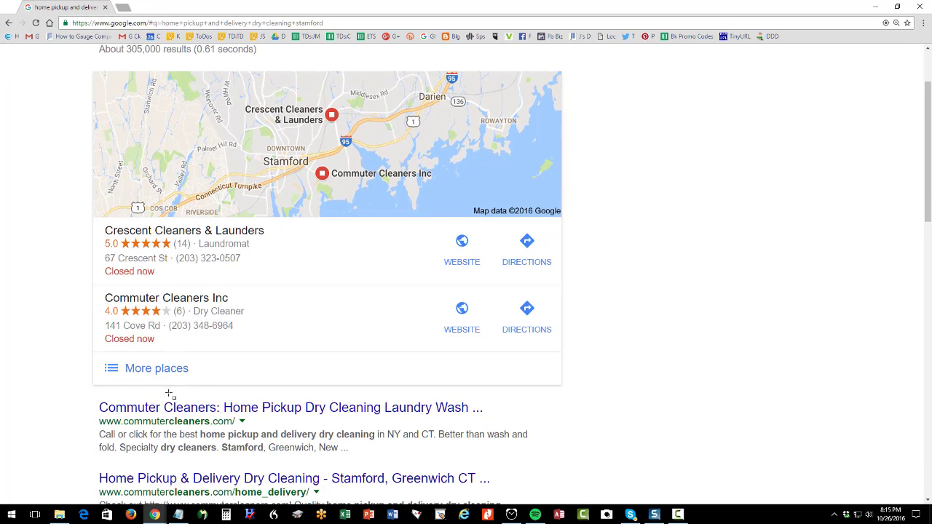
scroll(182, 342, down, 1)
scroll(182, 342, up, 2)
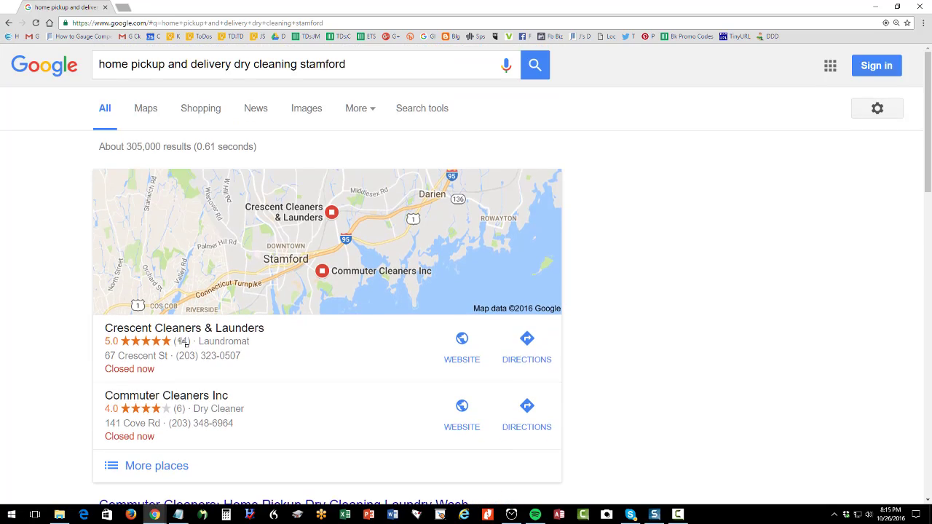
scroll(186, 264, down, 3)
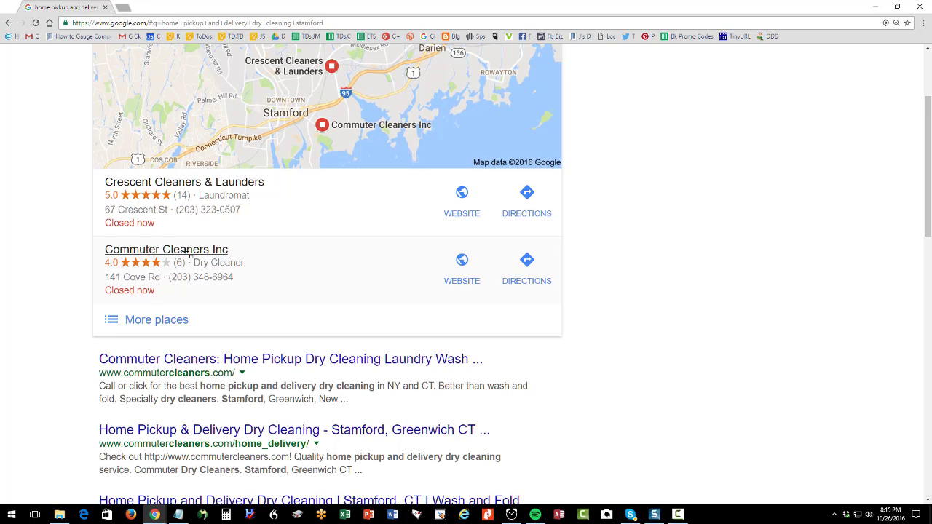
scroll(188, 253, down, 1)
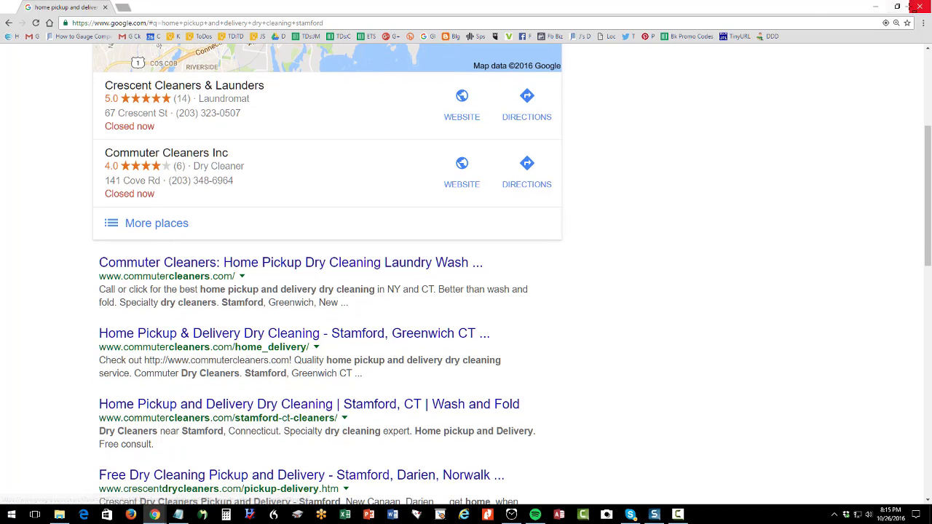
Close the incognito window and return to the rank-measuring article, selecting its "Method #1 – Measuring Your Rank Manually" heading.
click(918, 7)
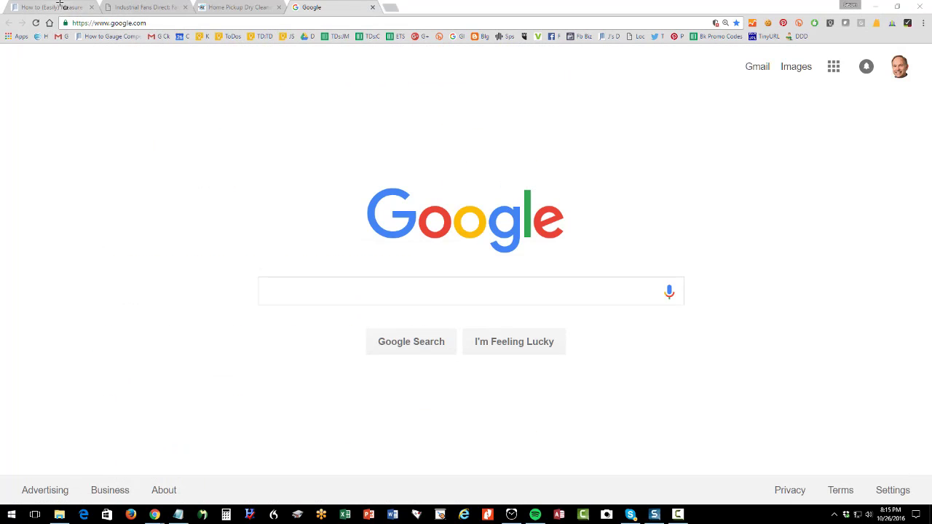
click(58, 8)
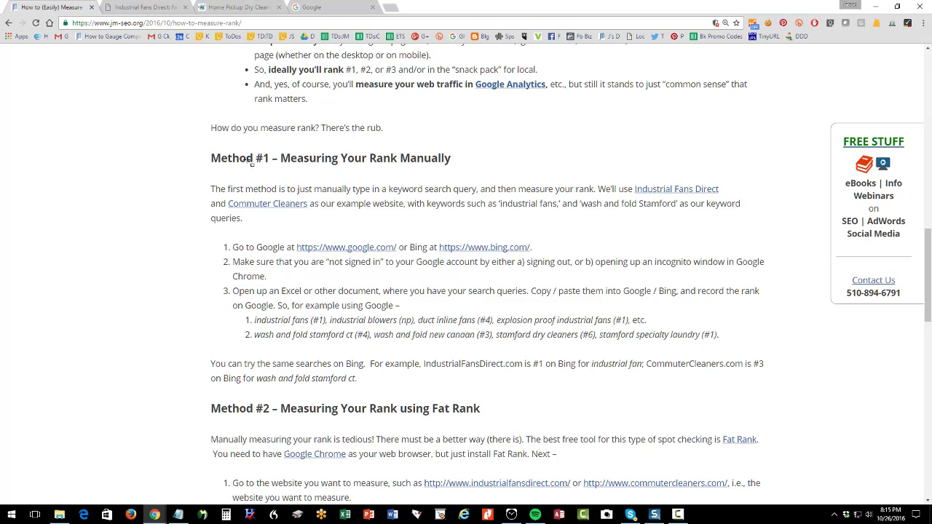
drag(251, 164, 468, 141)
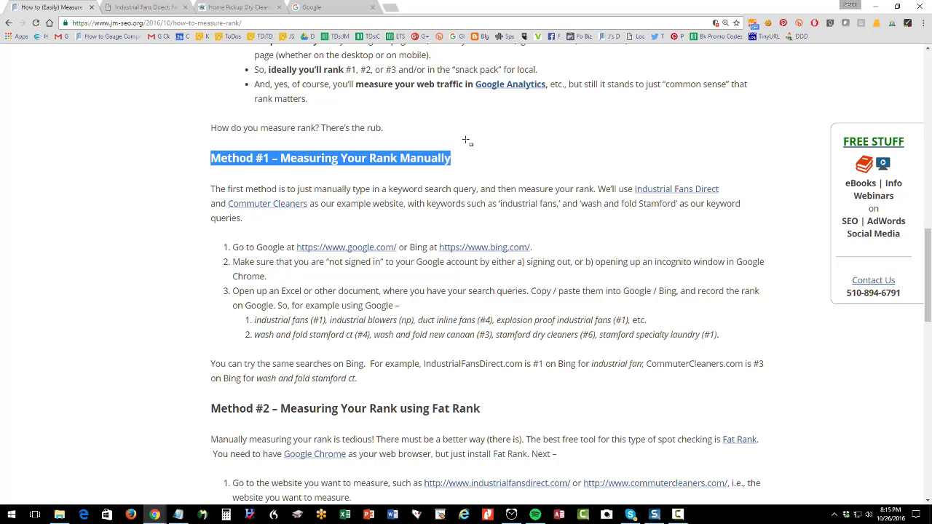
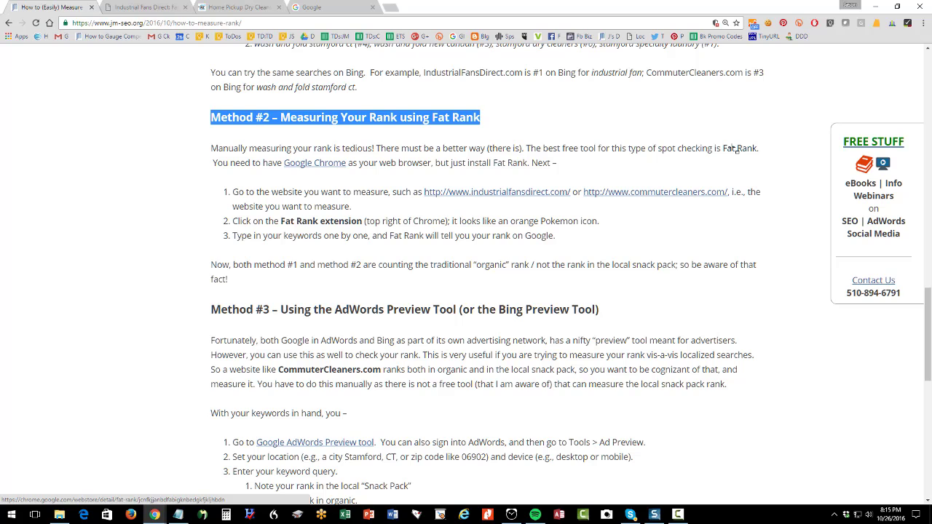
Open the Fat Rank extension's Chrome Web Store page from the article's Method #2 section, review it, and close it.
middle_click(735, 148)
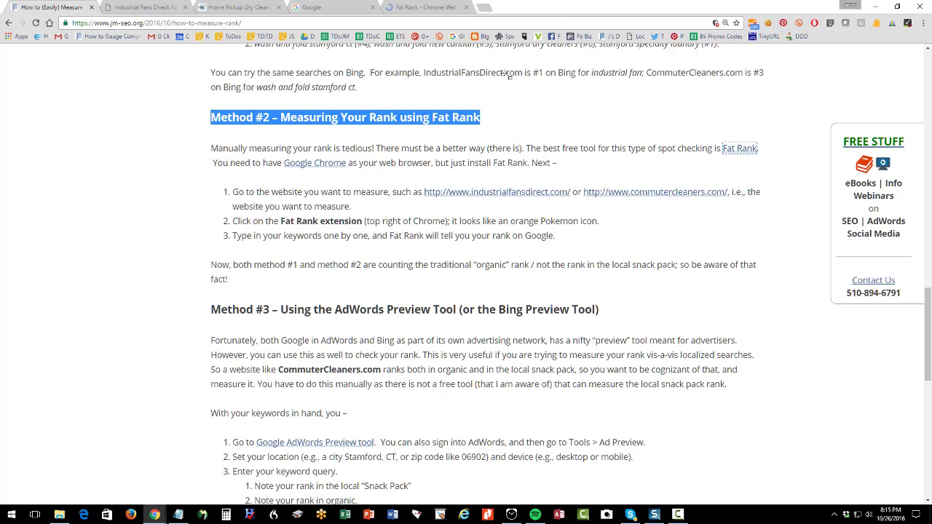
click(421, 9)
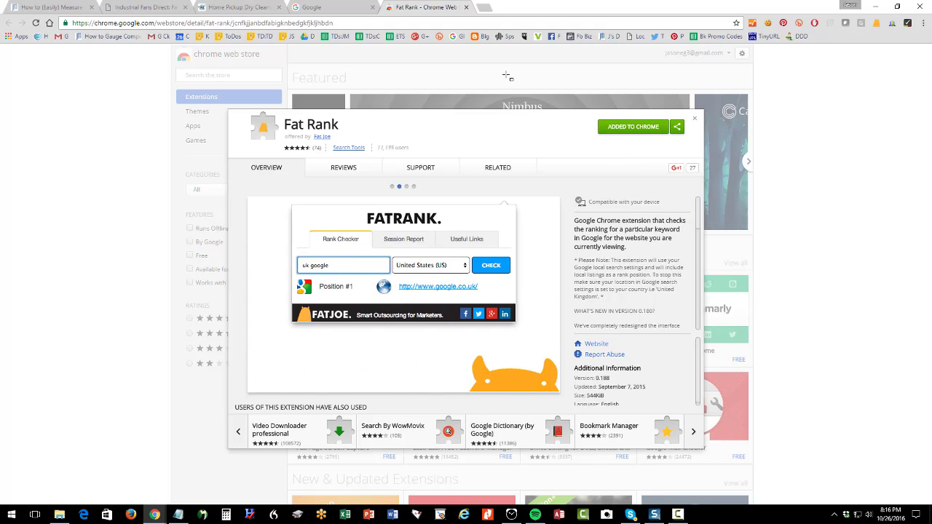
click(468, 8)
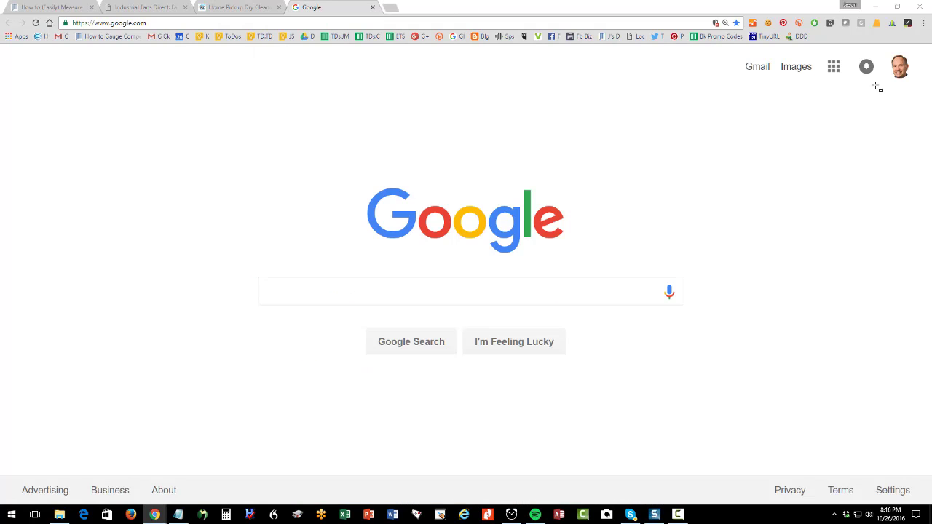
On the Commuter Cleaners website, use the Fat Rank extension to check the rank for "stamford ct wash and fold".
mouse_move(799, 195)
mouse_down()
mouse_move(859, 44)
mouse_move(882, 33)
mouse_up()
click(211, 8)
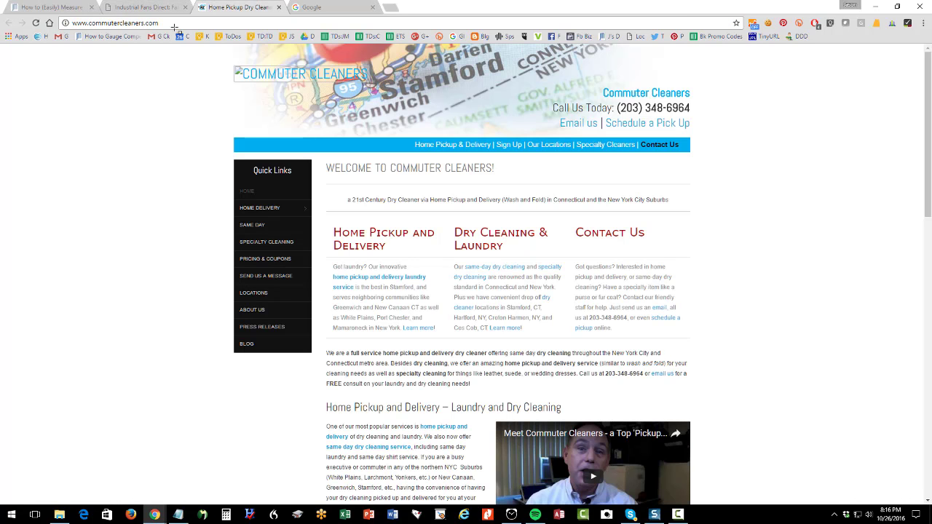
click(174, 26)
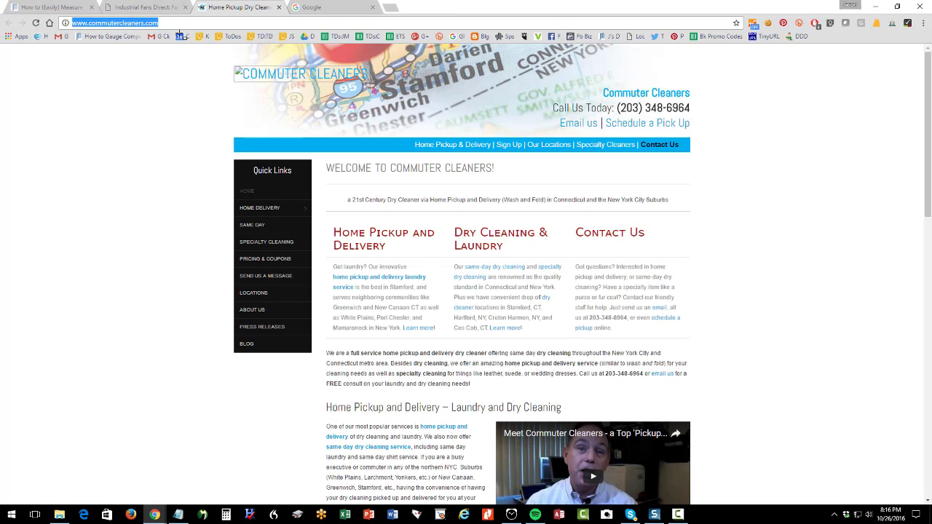
click(877, 24)
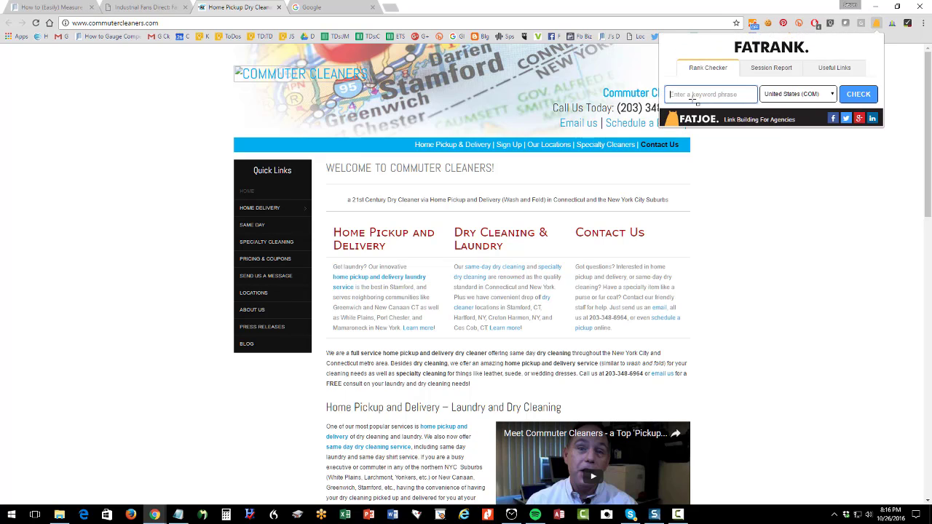
text(stamford ct wash and fold)
click(866, 94)
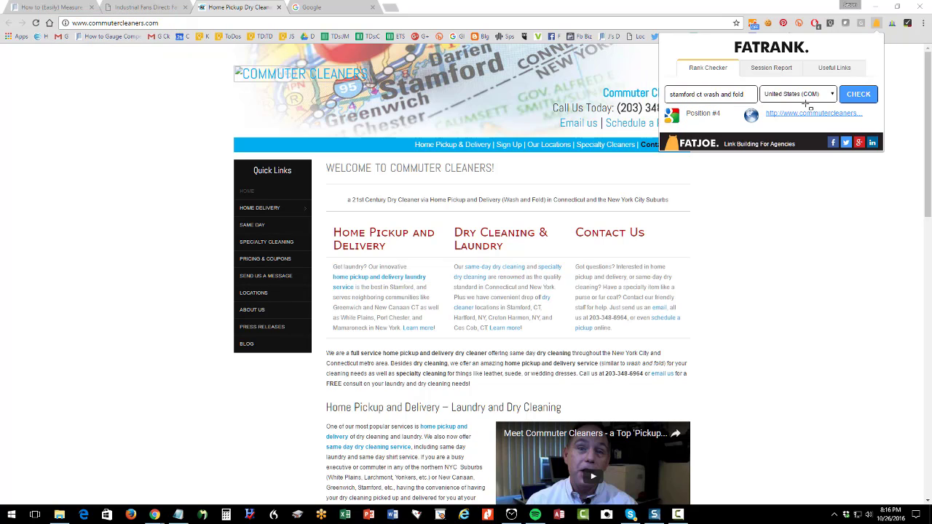
Check the Commuter Cleaners website's rank for "stamford ct specialty cleaners" with Fat Rank.
drag(701, 95, 757, 94)
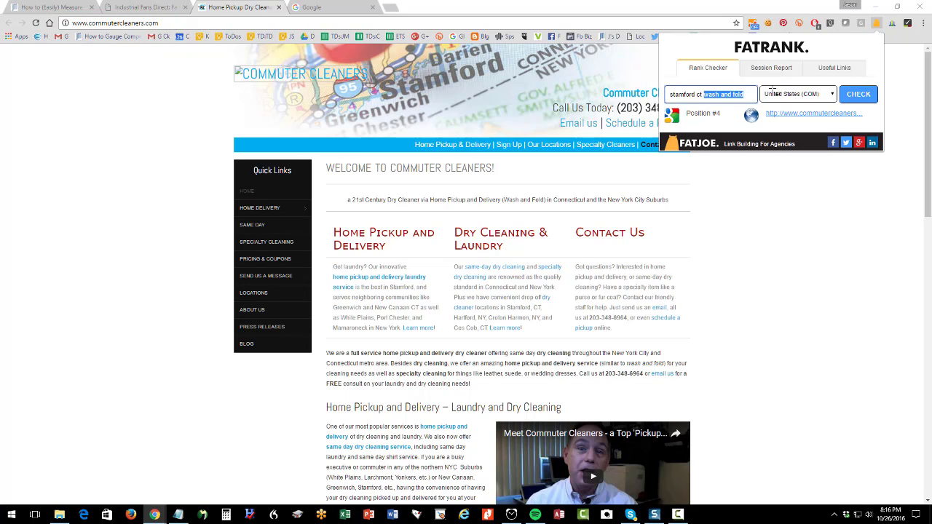
text(spci)
text(c)
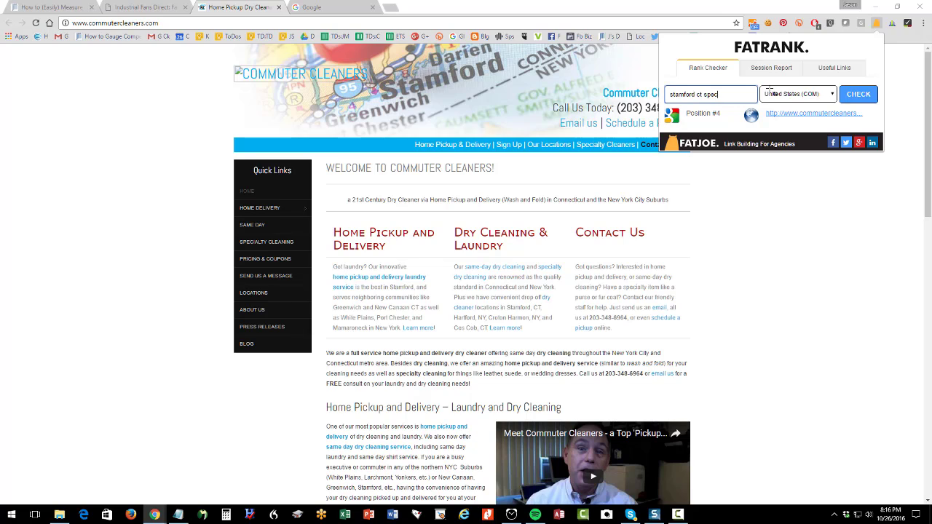
text(alty cleaners)
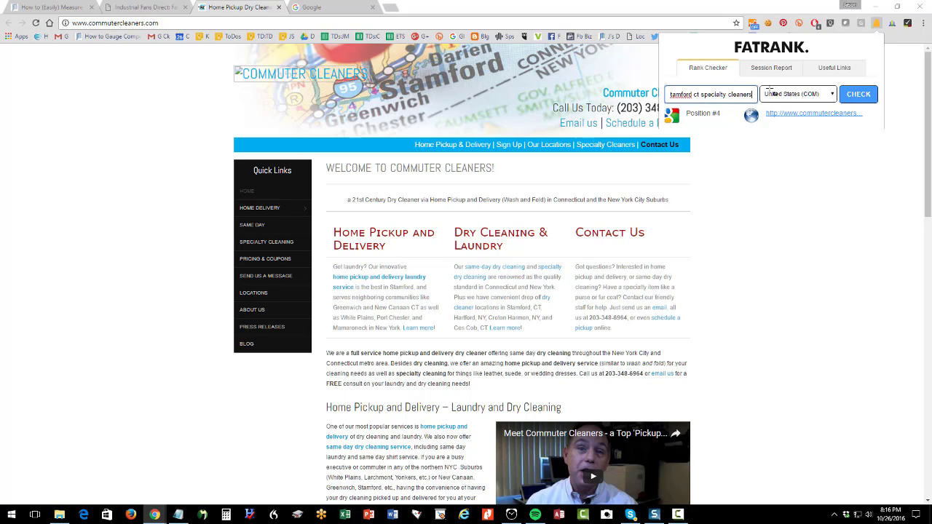
key(Return)
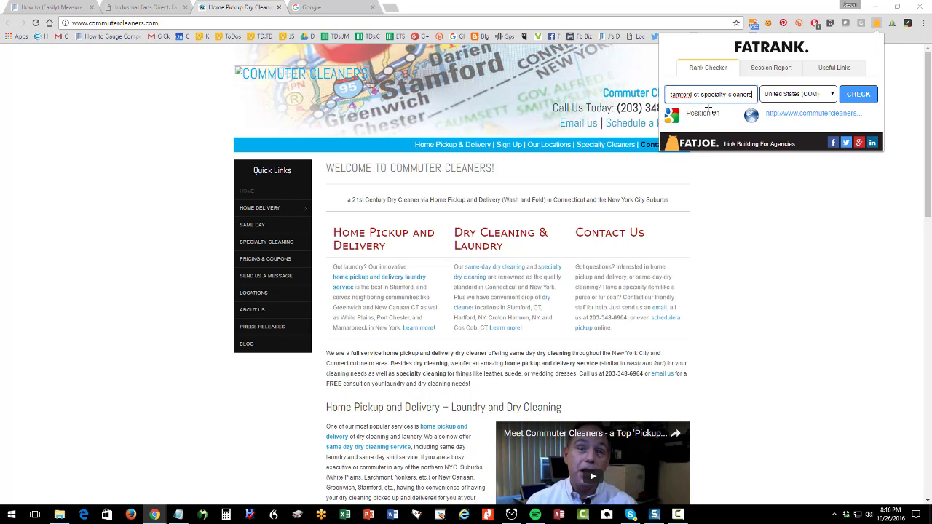
Replace the city in the keyword and check the rank for "new canaan ct specialty cleaners".
drag(702, 95, 605, 92)
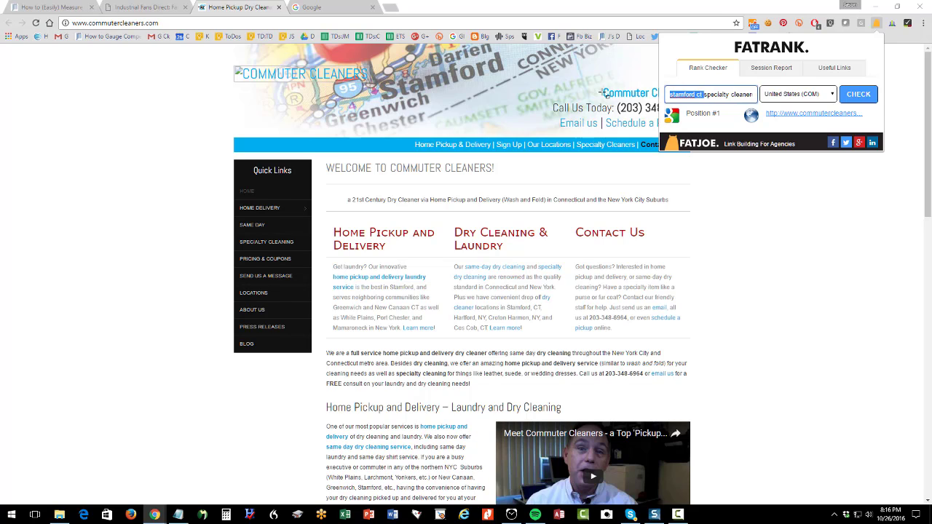
text(new canaan ct)
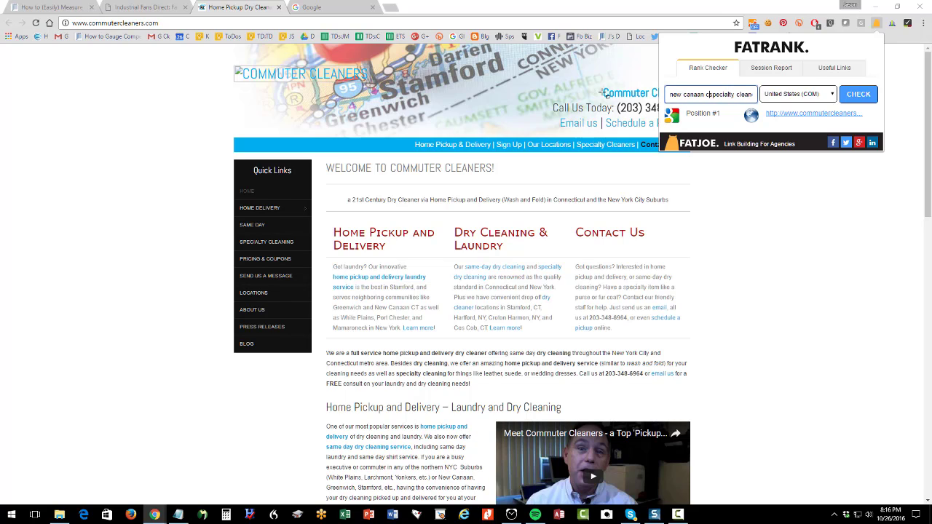
key(Return)
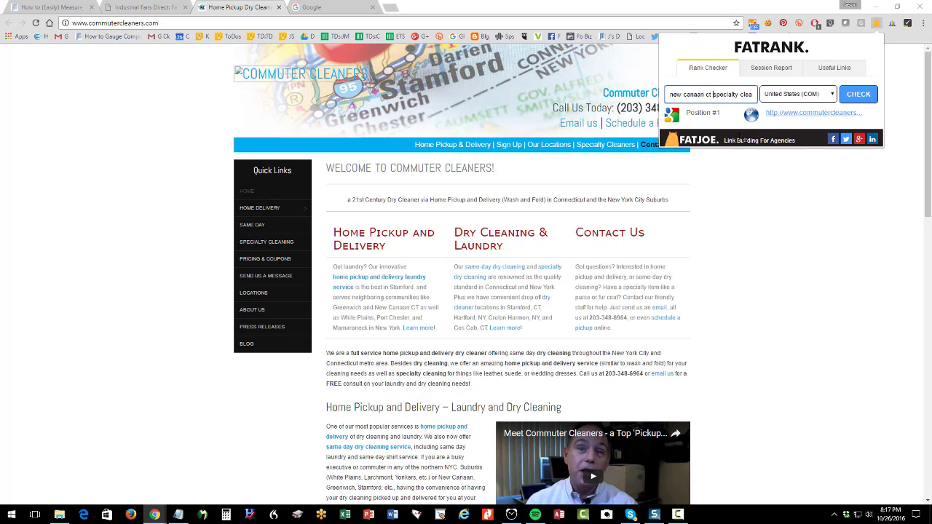
Check the rank for "new canaan ct dry cleaning" and open the session report of the Commuter Cleaners keywords.
key(shift+End)
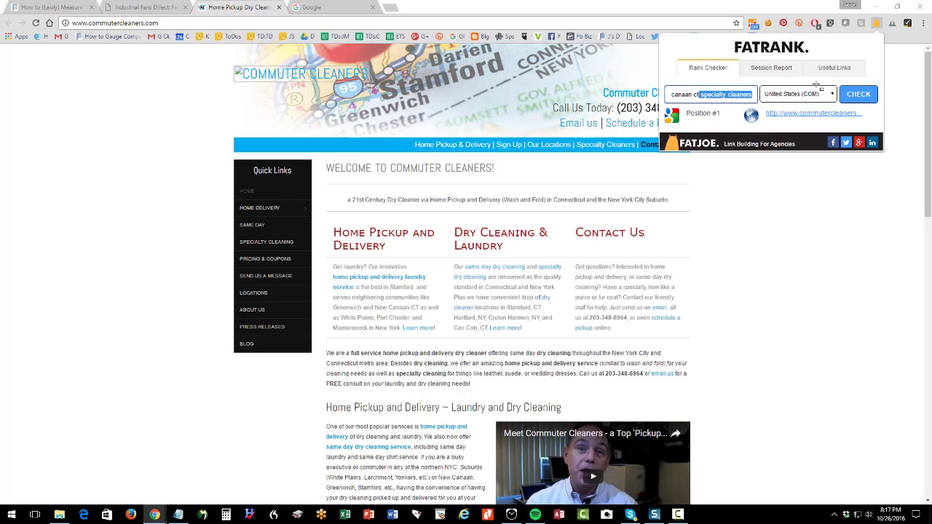
text(dry cleaning)
key(Return)
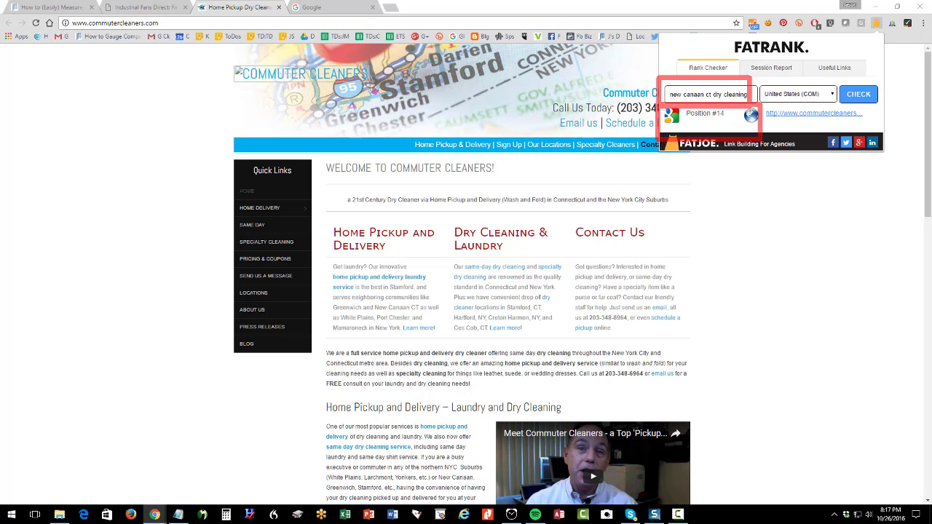
click(771, 68)
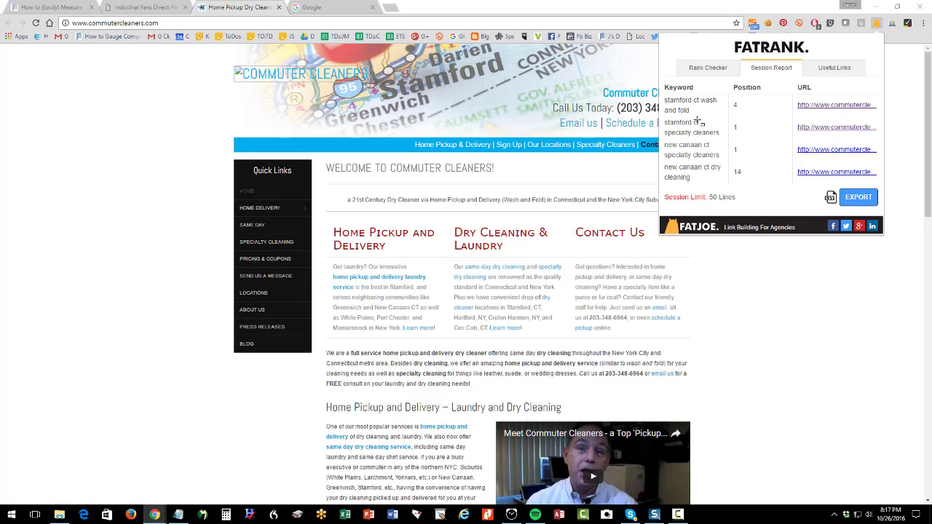
click(864, 192)
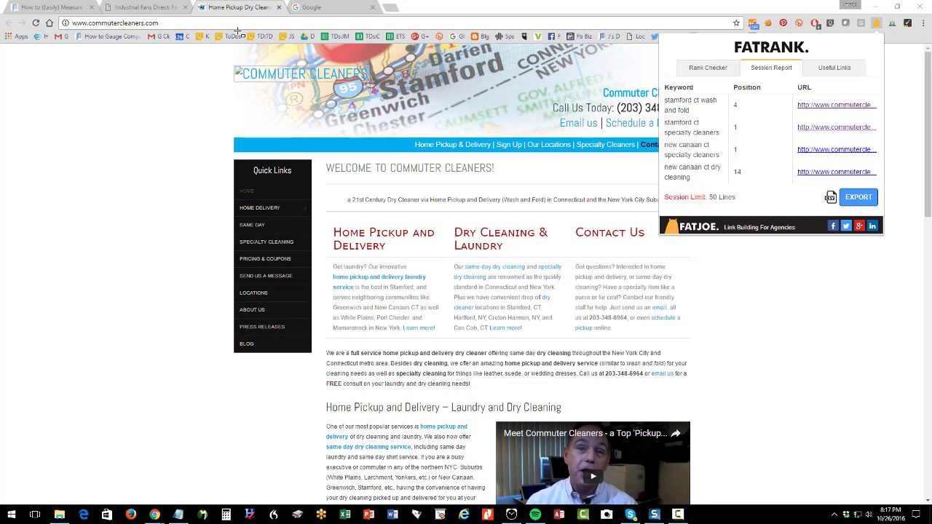
Switch to the Industrial Fans Direct website and check its rank for "industrial fans" with Fat Rank.
click(159, 8)
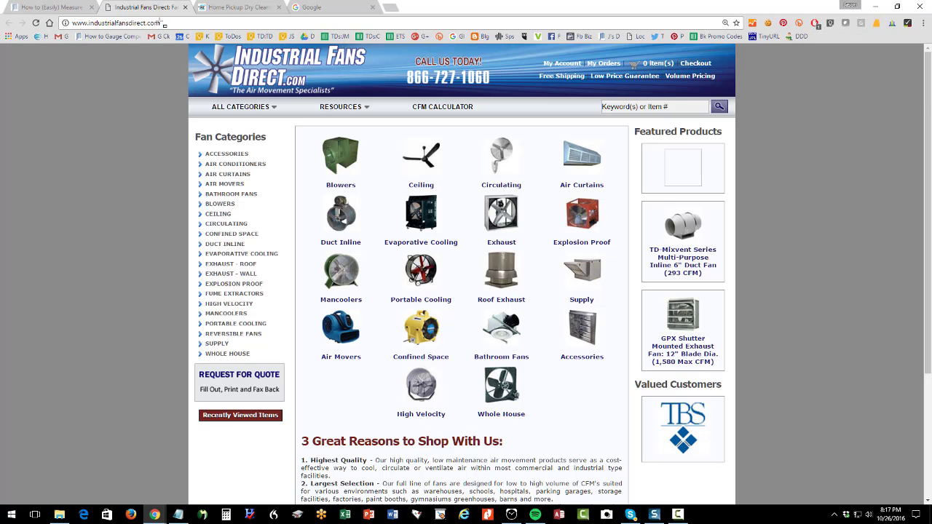
click(160, 23)
click(139, 156)
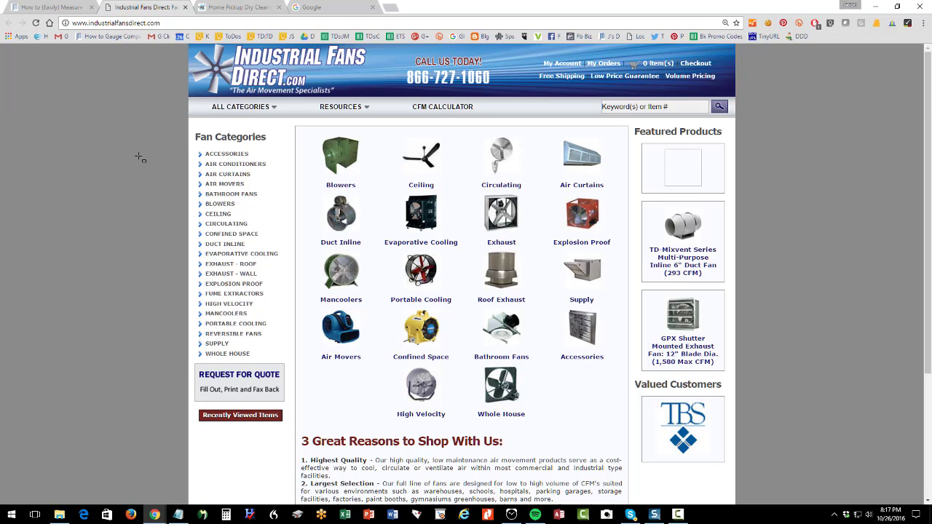
click(157, 22)
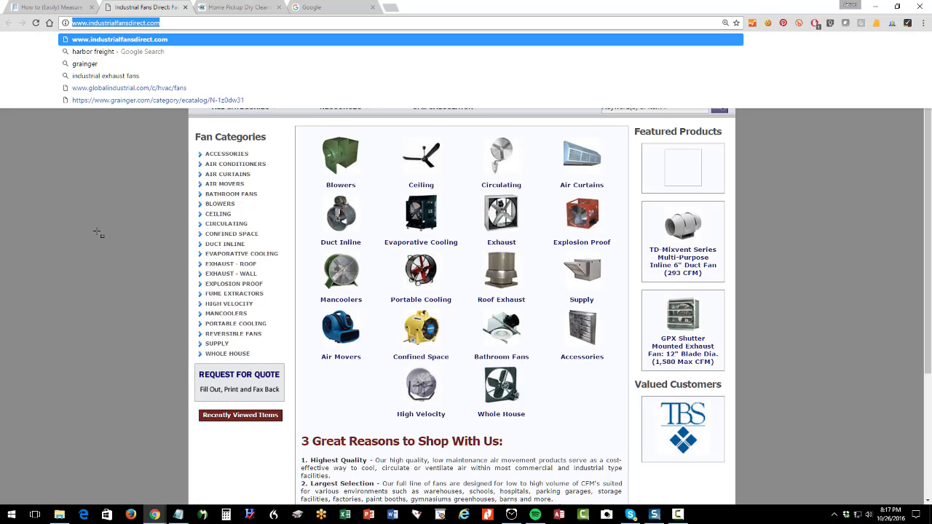
click(876, 23)
click(729, 91)
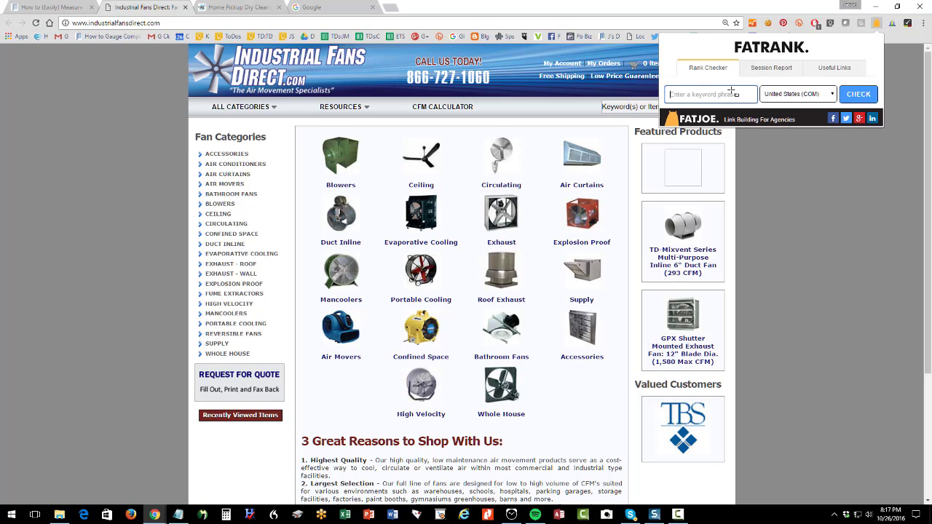
text(industrial fans)
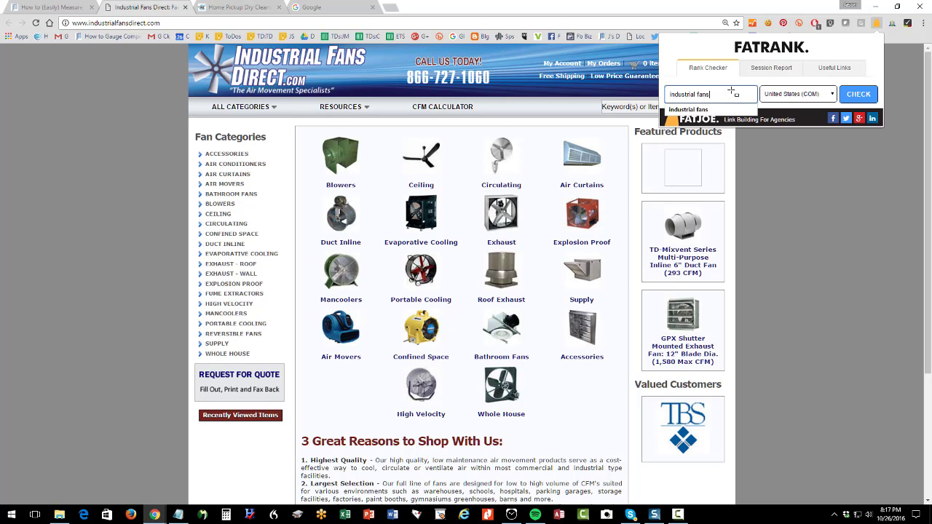
key(Return)
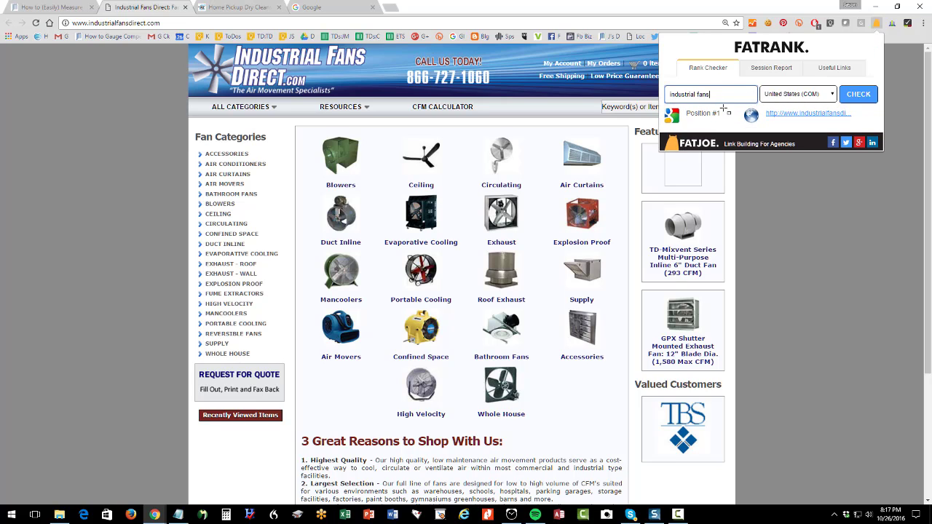
Check the Industrial Fans Direct rank for the keyword "explosion proof blowers".
triple_click(710, 94)
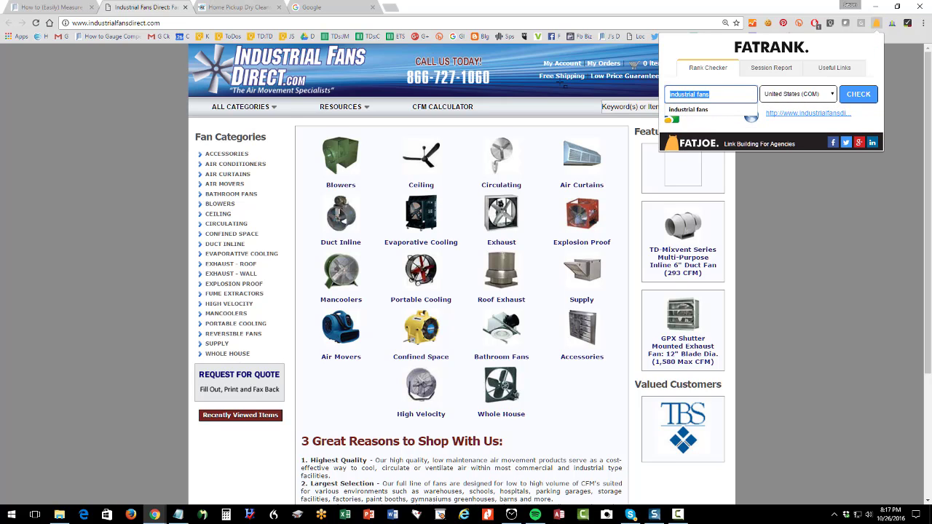
text(explosion p)
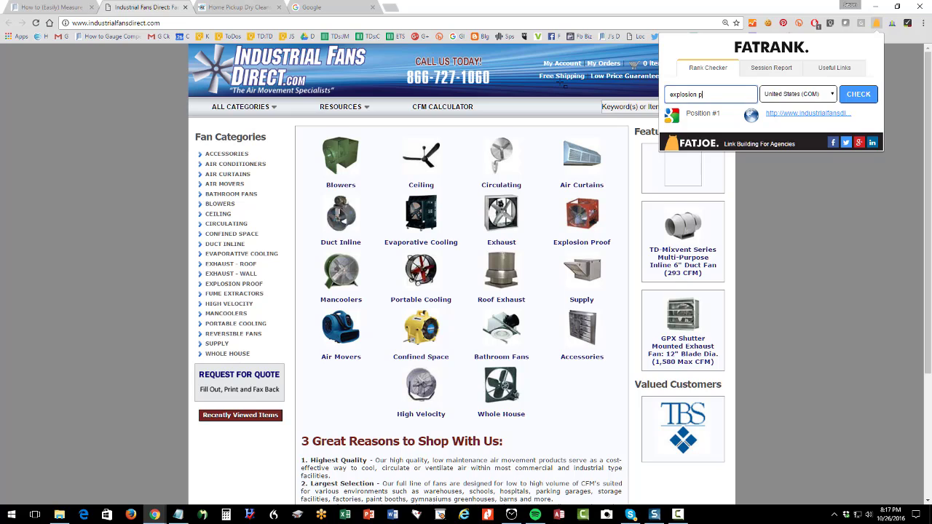
text(roof blowers)
click(874, 94)
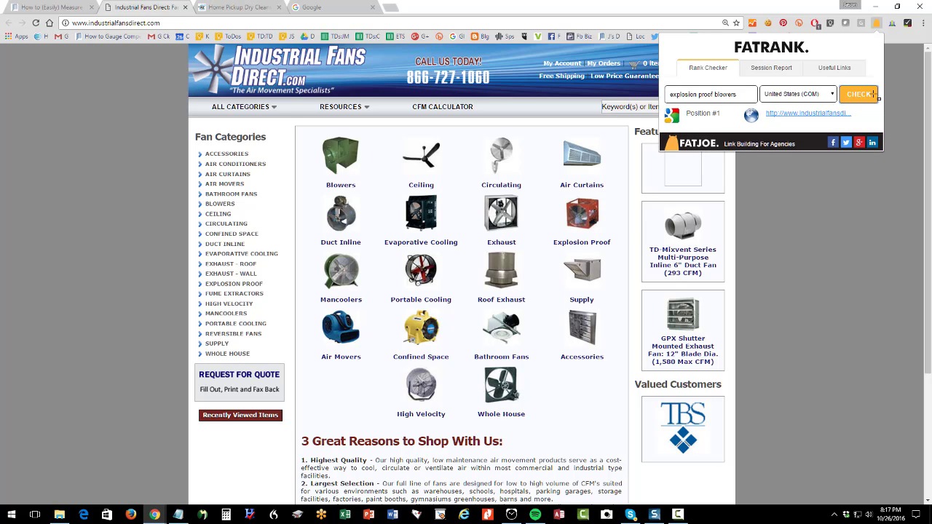
Check the rank for "industrial air curtains" and review the session report of the Industrial Fans Direct keywords.
triple_click(724, 98)
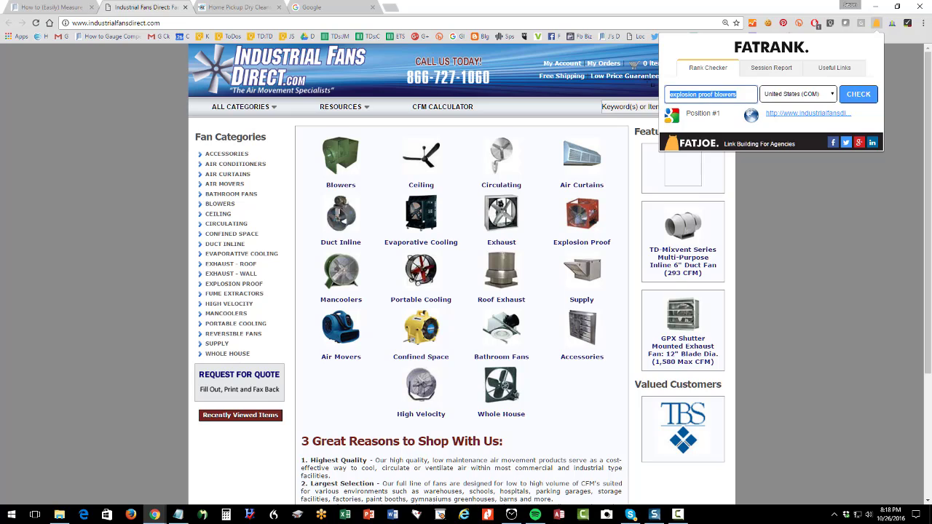
text(industri)
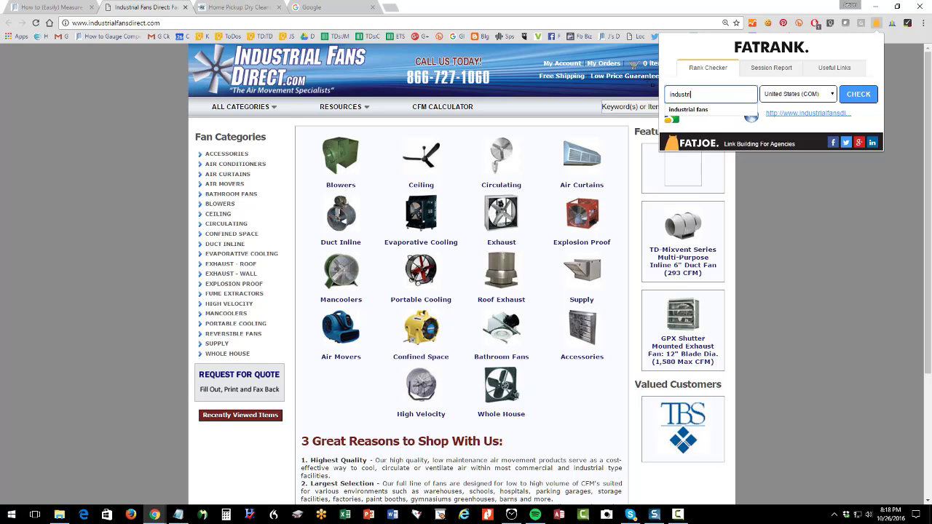
text(al air cu)
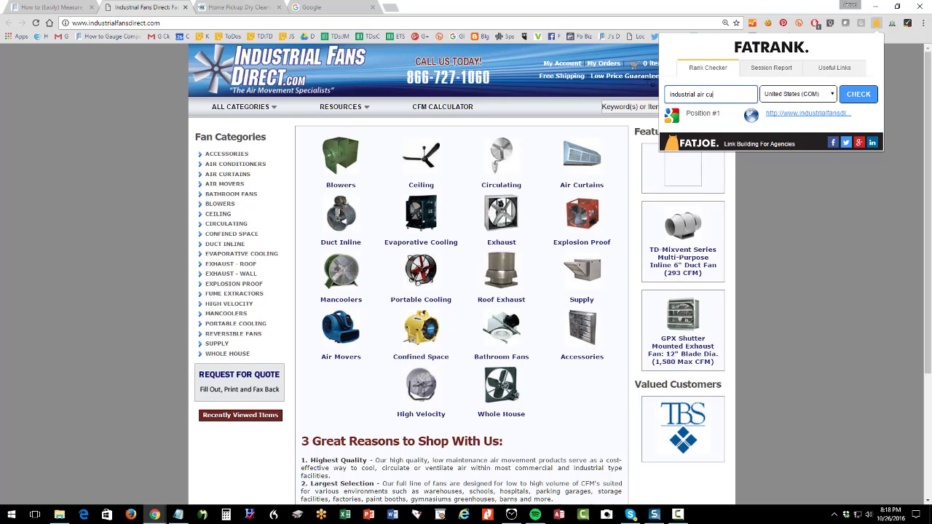
text(rtains)
key(Return)
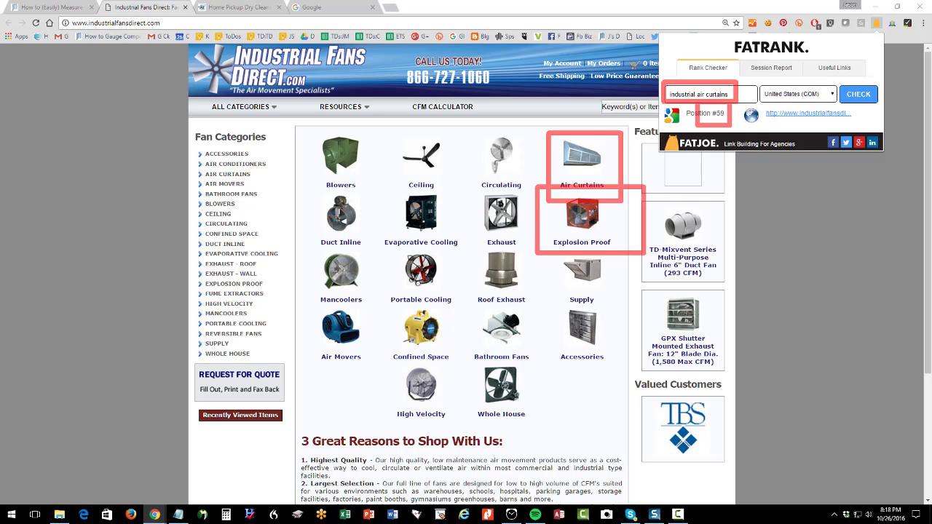
click(788, 72)
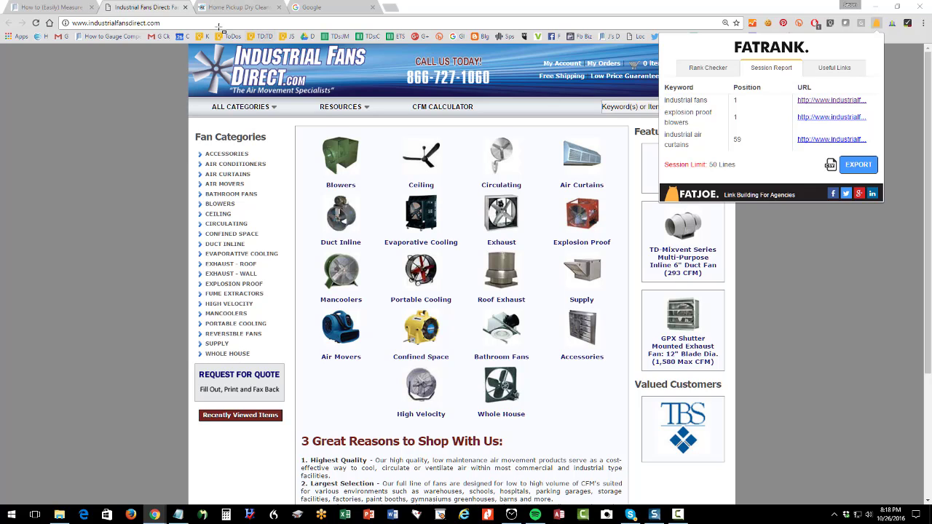
click(95, 23)
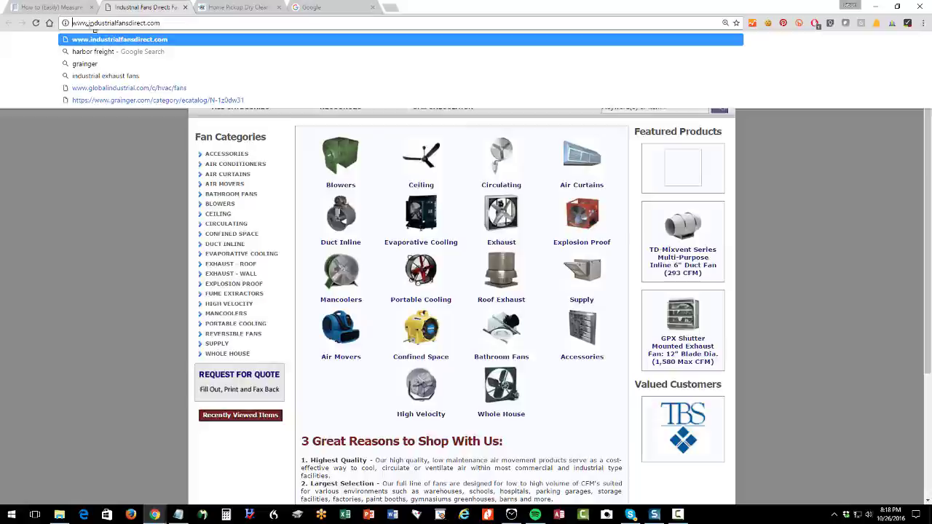
Return to the rank-measuring article and read its Method #3 section on the AdWords Preview Tool, highlighting the CommuterCleaners.com mention.
click(59, 8)
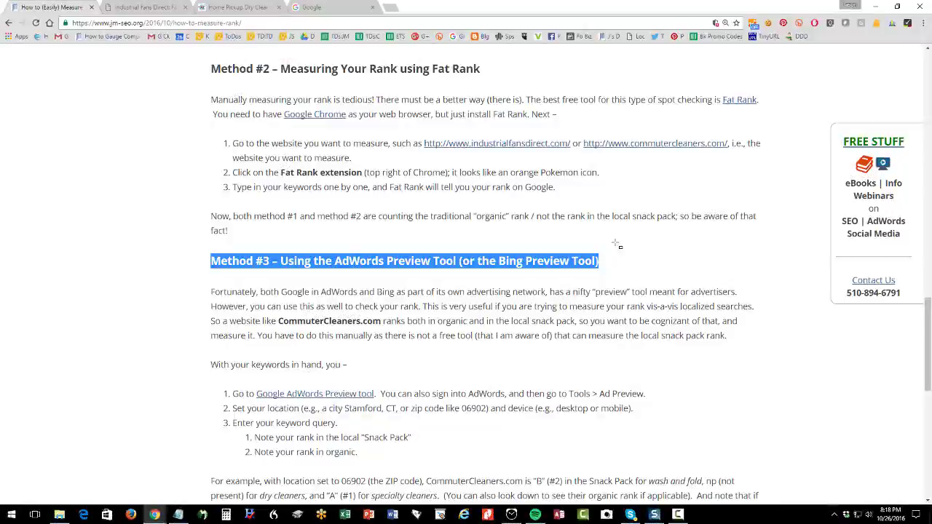
scroll(617, 246, down, 1)
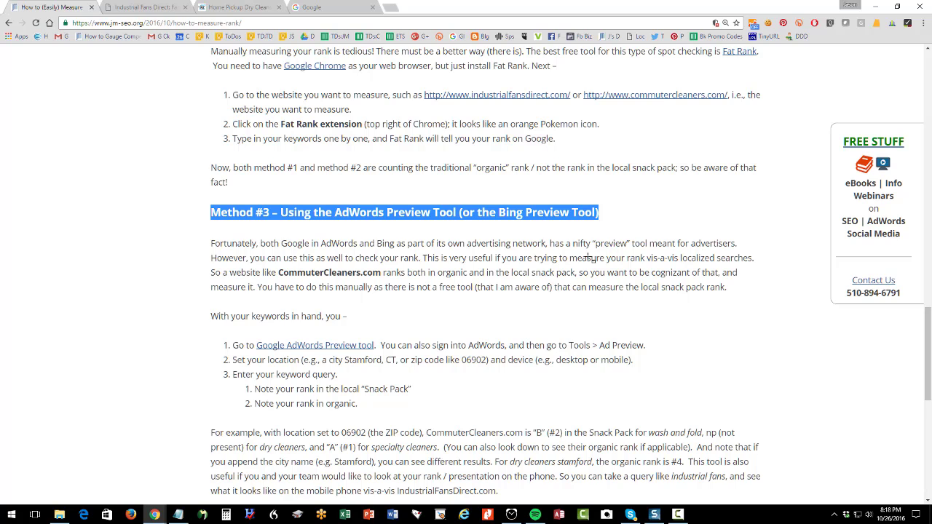
scroll(521, 296, down, 1)
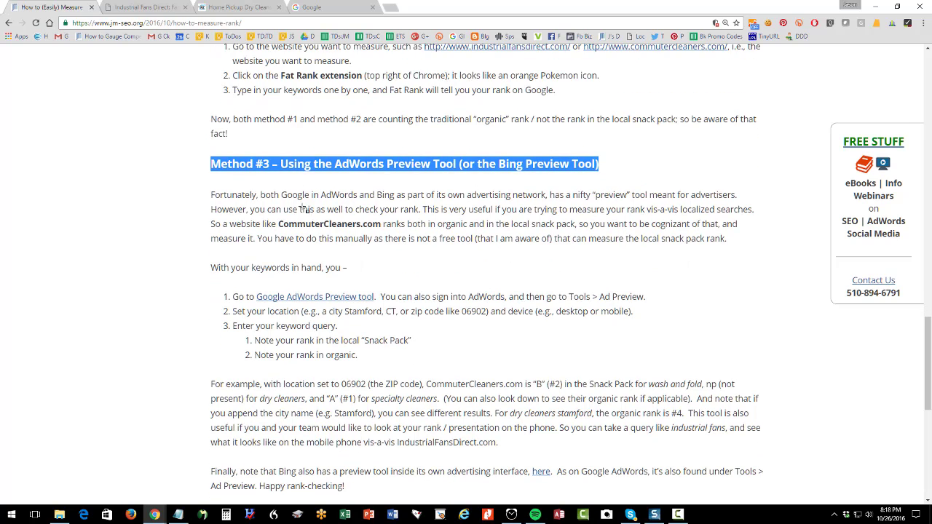
drag(284, 222, 394, 218)
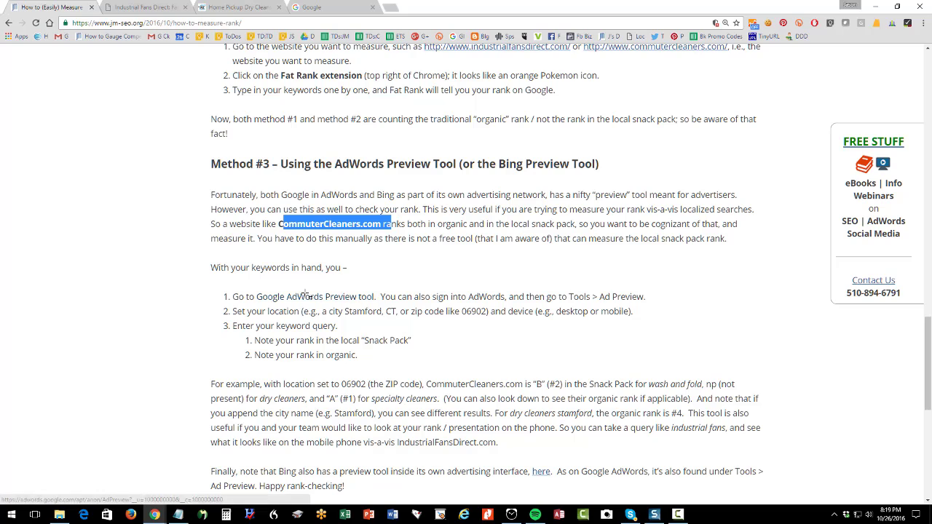
Open the article's Google AdWords Preview tool link in a new tab and switch to the Ad Preview Tool page.
right_click(311, 299)
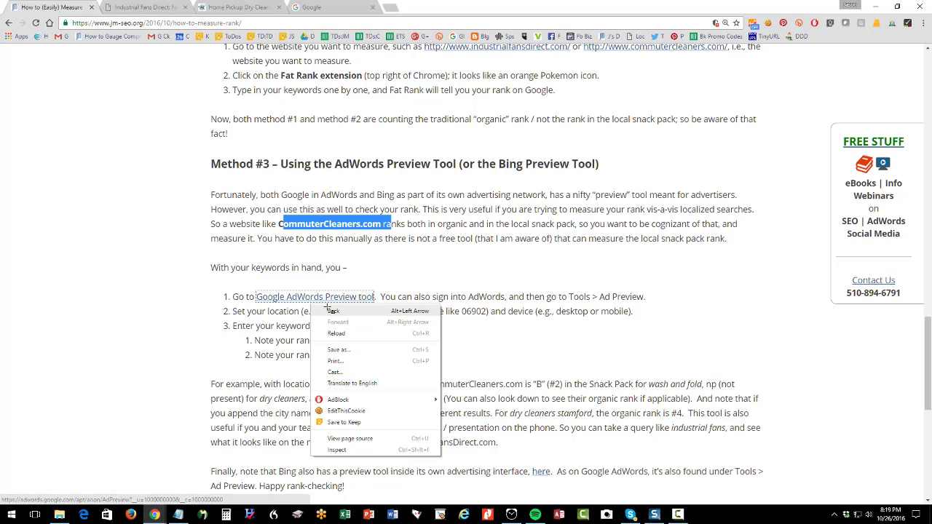
click(315, 299)
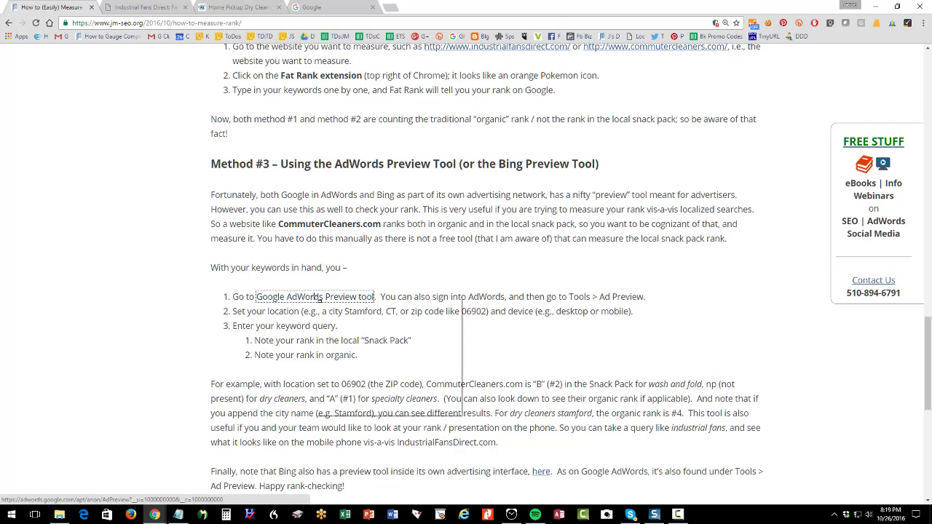
right_click(325, 303)
click(357, 304)
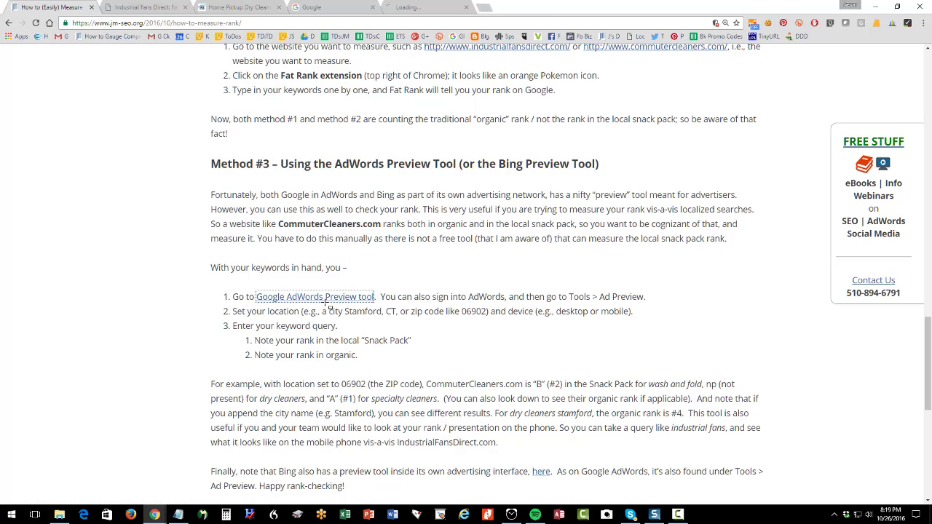
click(428, 7)
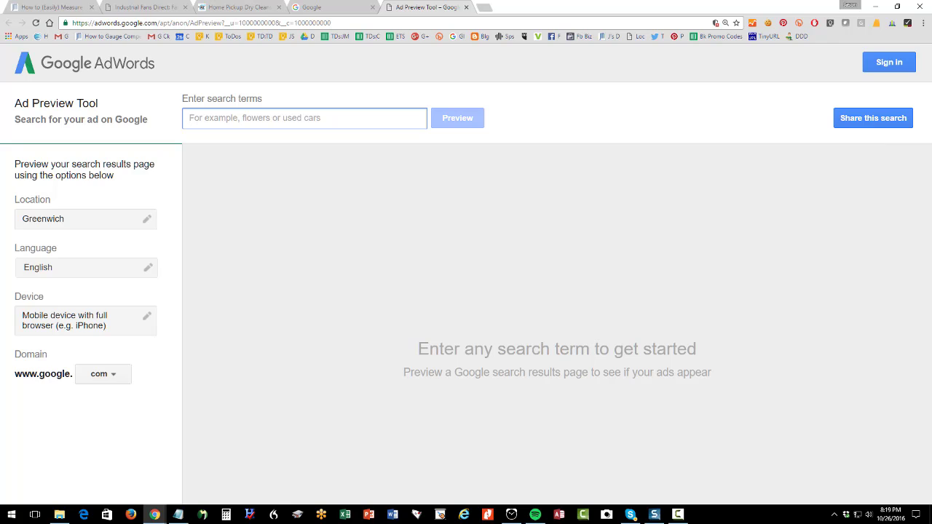
key(Print)
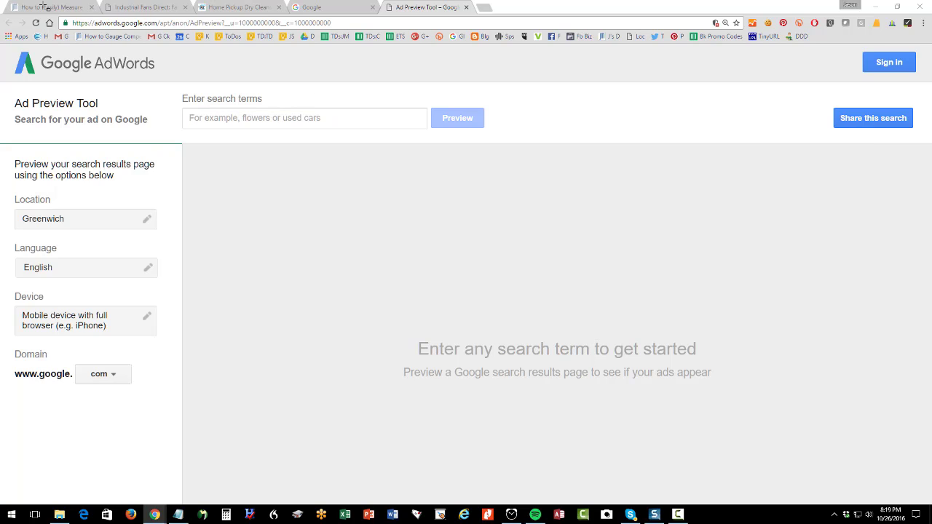
Set the Ad Preview Tool's target location to Stamford, Connecticut, United States.
drag(45, 5, 366, 41)
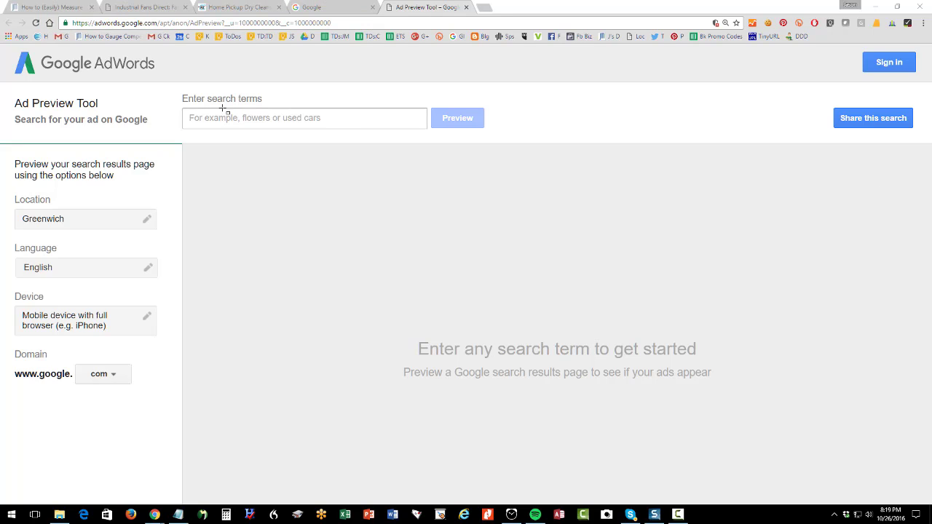
click(205, 124)
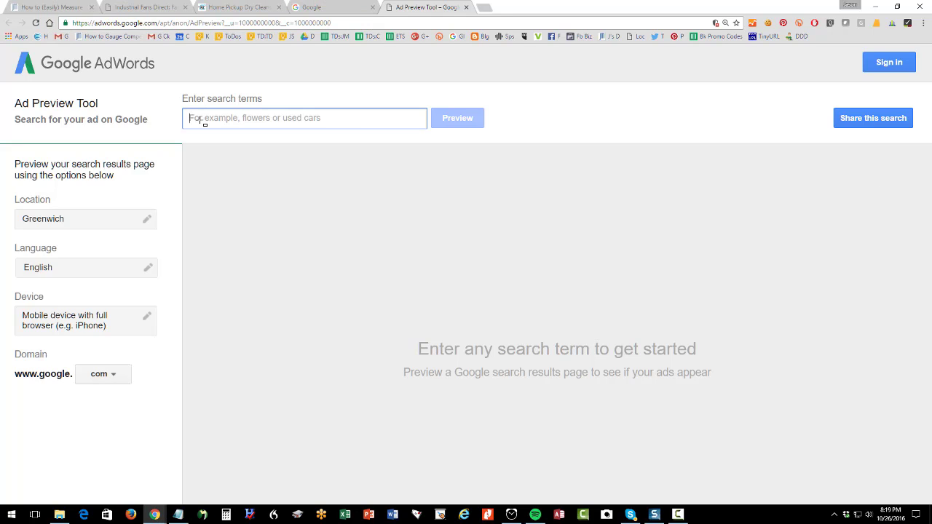
click(151, 227)
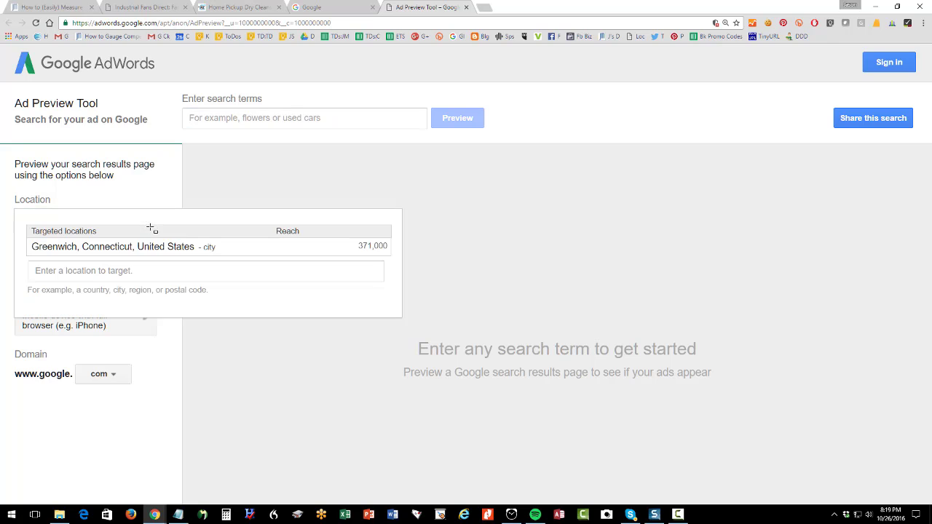
click(91, 270)
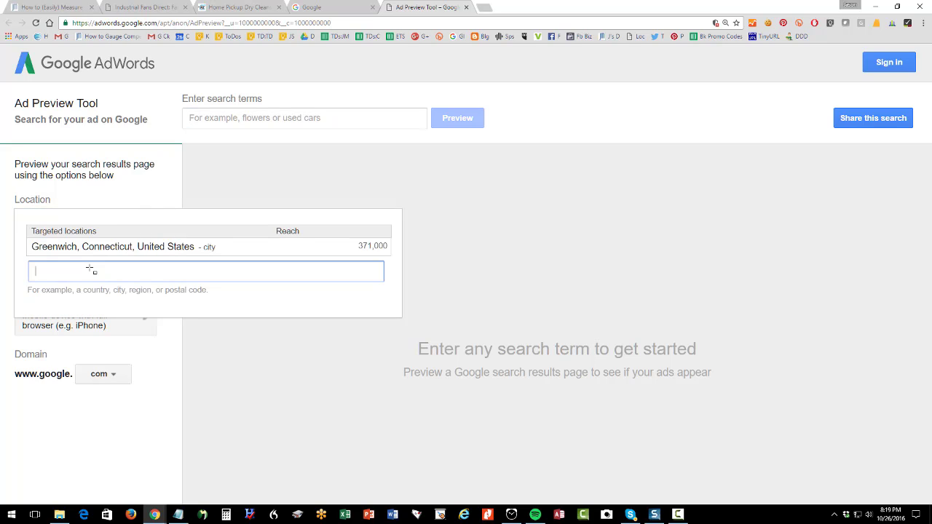
text(Stamford, CT)
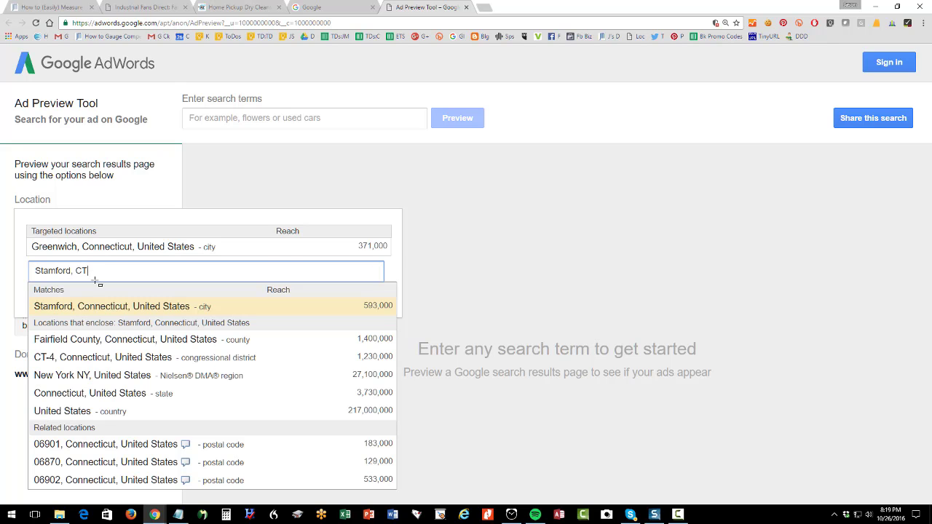
click(109, 306)
click(249, 325)
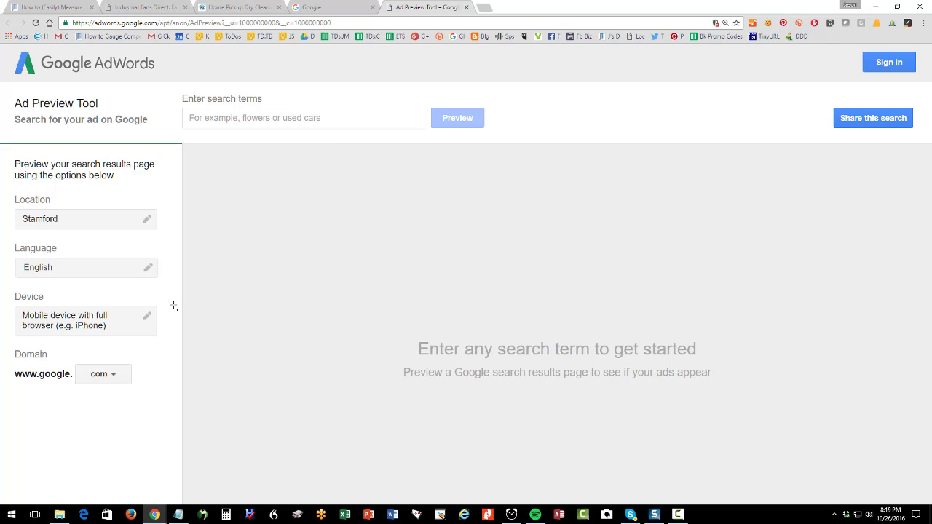
Preview the Google results for the search term "wash and fold".
click(208, 118)
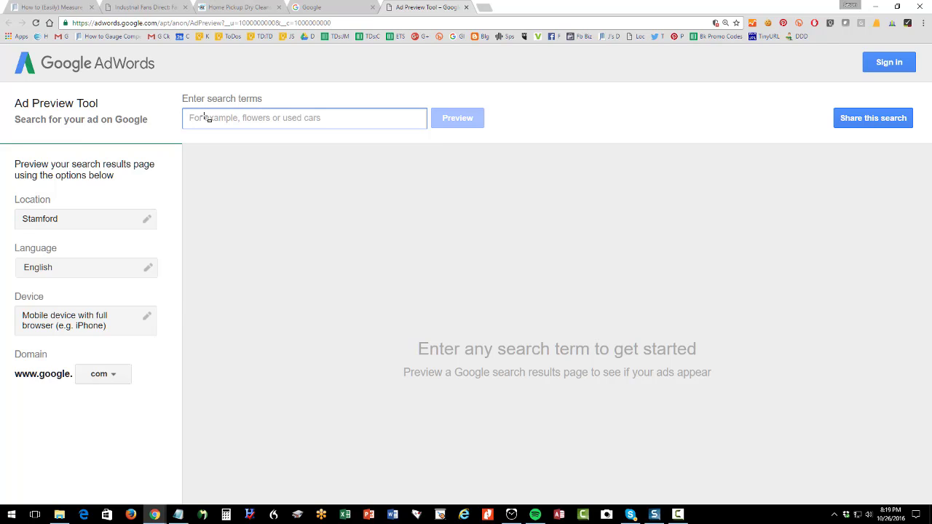
text(d)
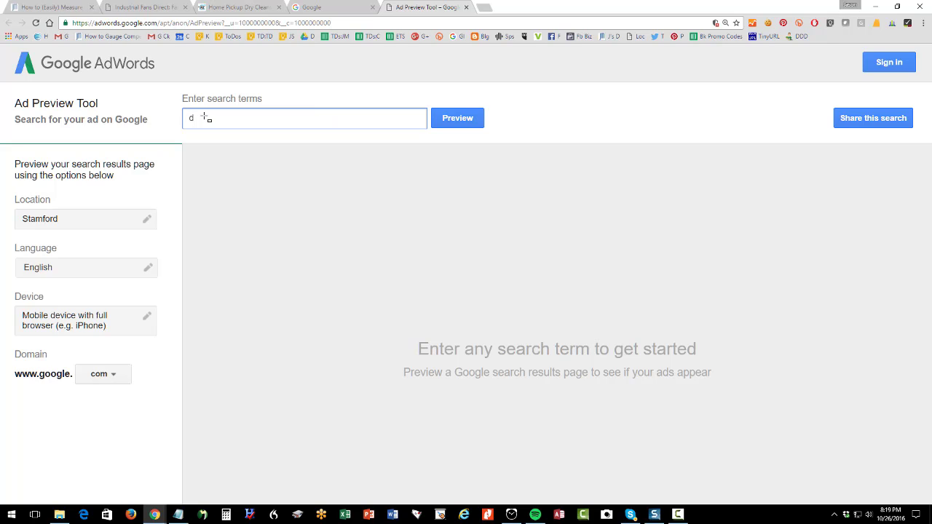
key(BackSpace)
text(wash and fold)
key(Return)
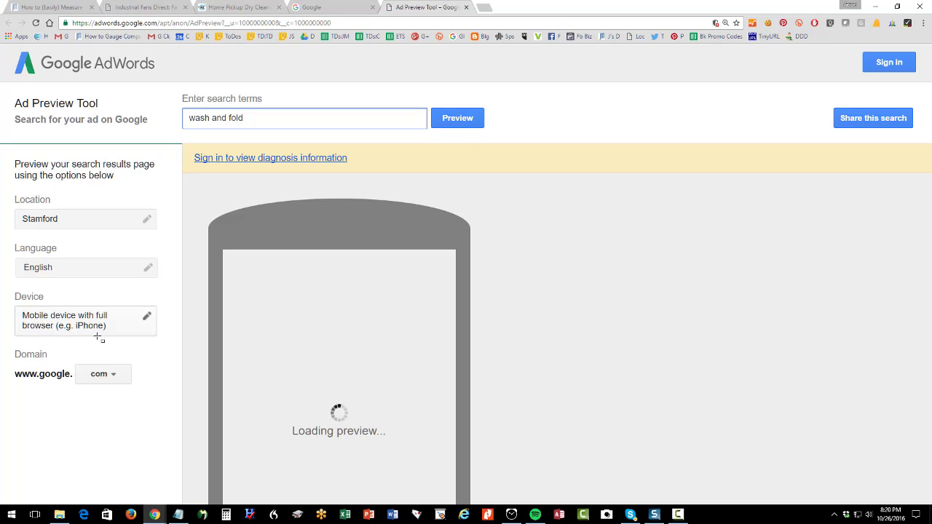
Change the preview device to desktop or laptop computer and rerun the "wash and fold" preview.
click(97, 329)
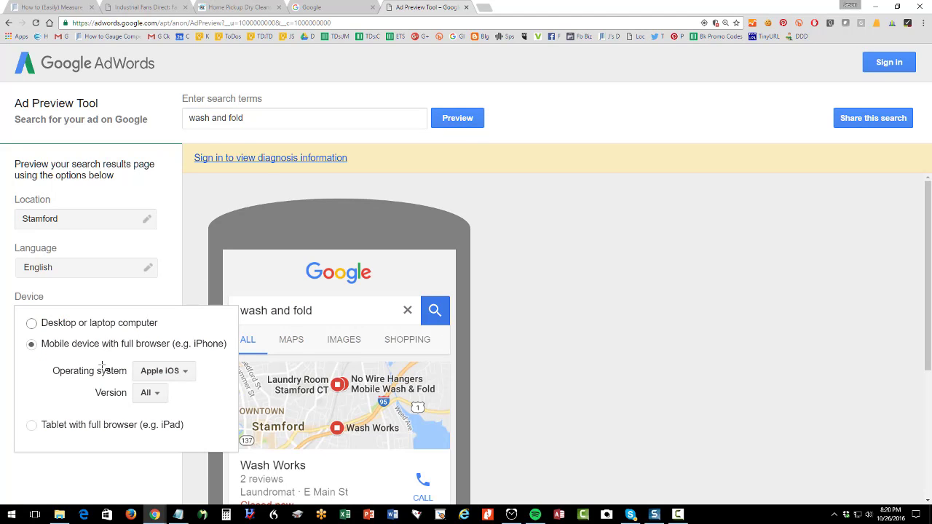
click(32, 322)
click(117, 431)
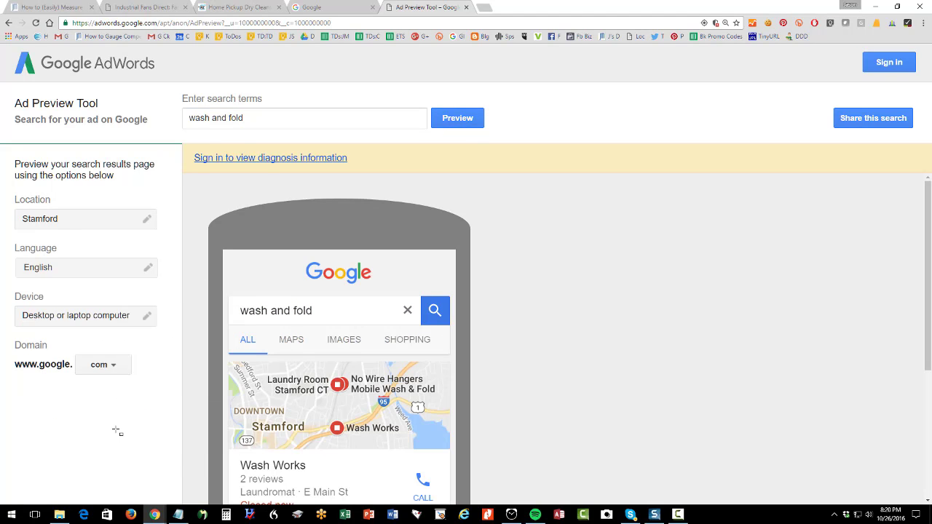
click(458, 118)
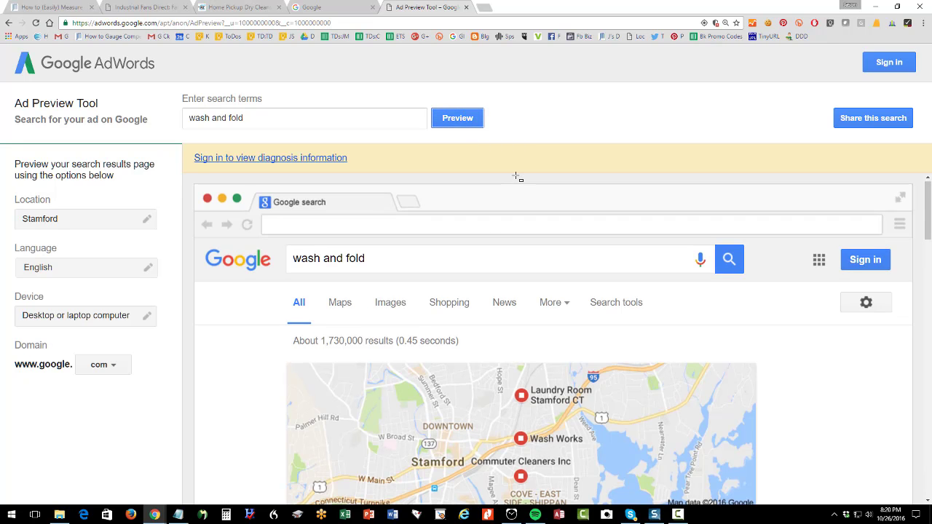
Examine the map listings and organic results of the "wash and fold" preview for Commuter Cleaners entries.
scroll(517, 177, down, 3)
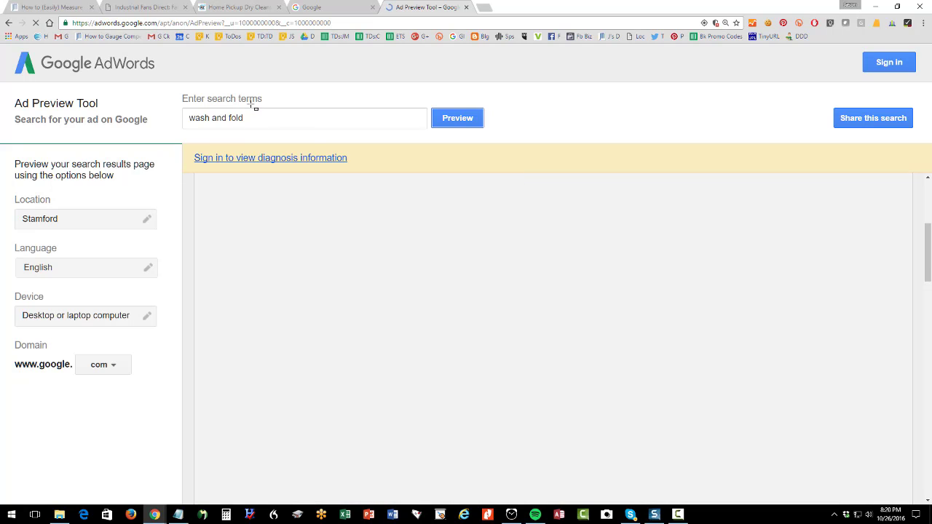
scroll(366, 222, up, 4)
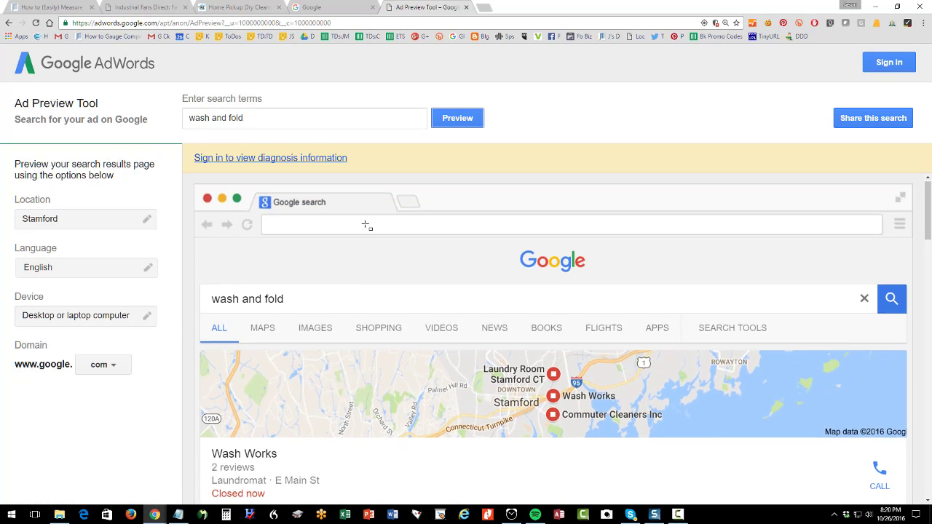
scroll(366, 226, down, 4)
scroll(366, 226, up, 1)
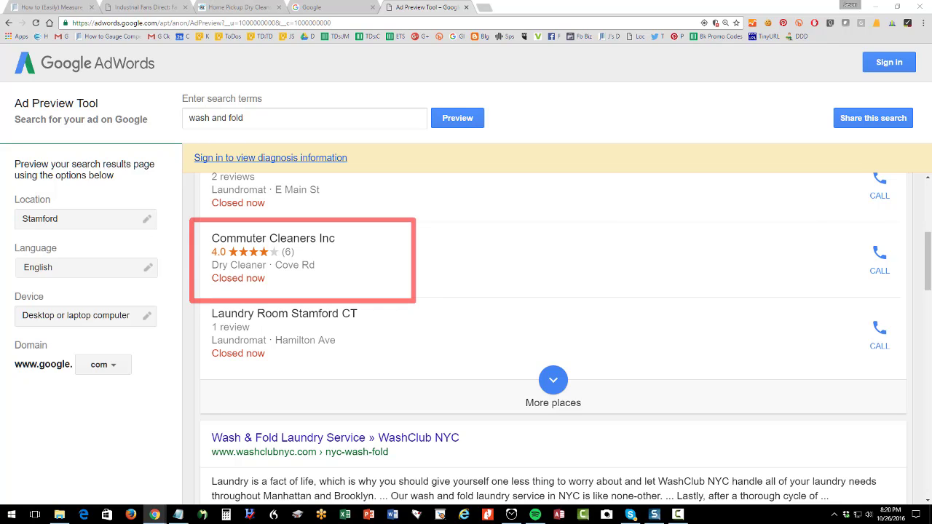
scroll(472, 225, down, 3)
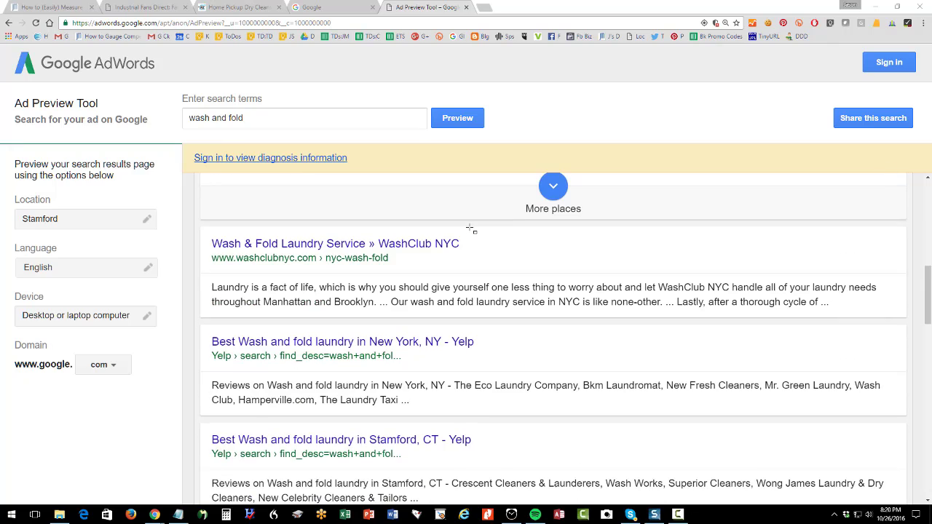
scroll(469, 228, down, 5)
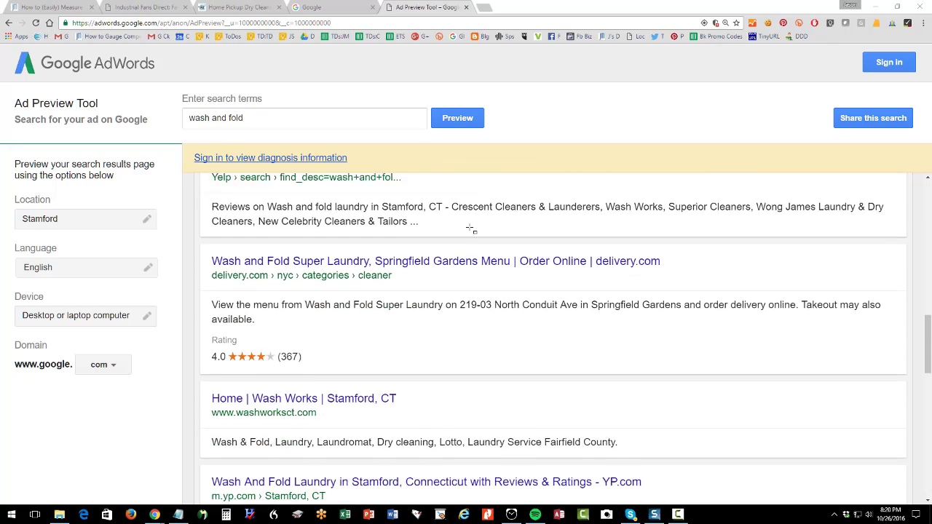
scroll(470, 229, down, 1)
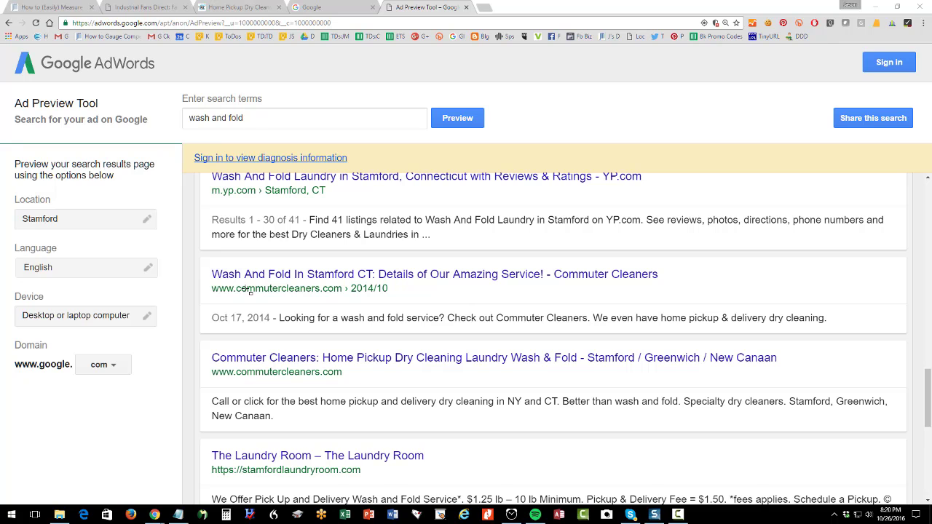
Reload the Ad Preview Tool page to clear the search and preview the results for "dry cleaners".
scroll(250, 290, up, 4)
click(244, 118)
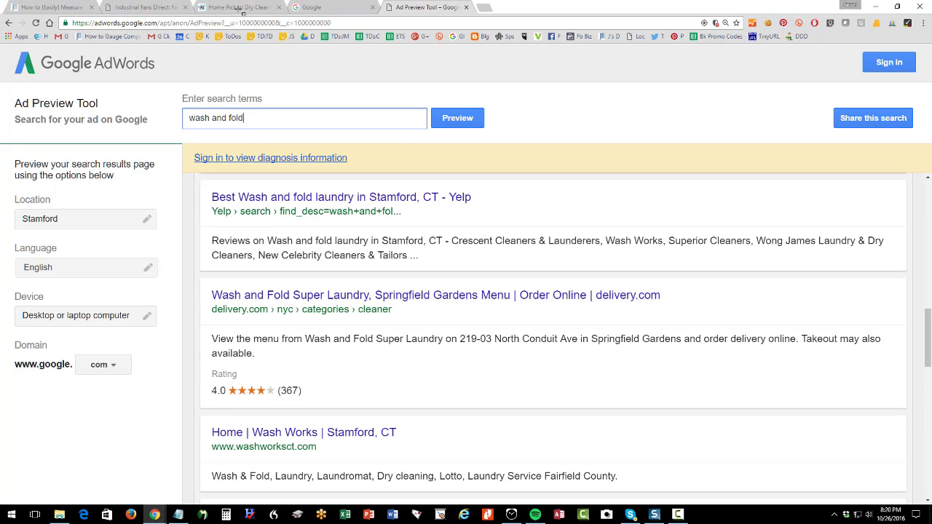
click(245, 22)
key(Return)
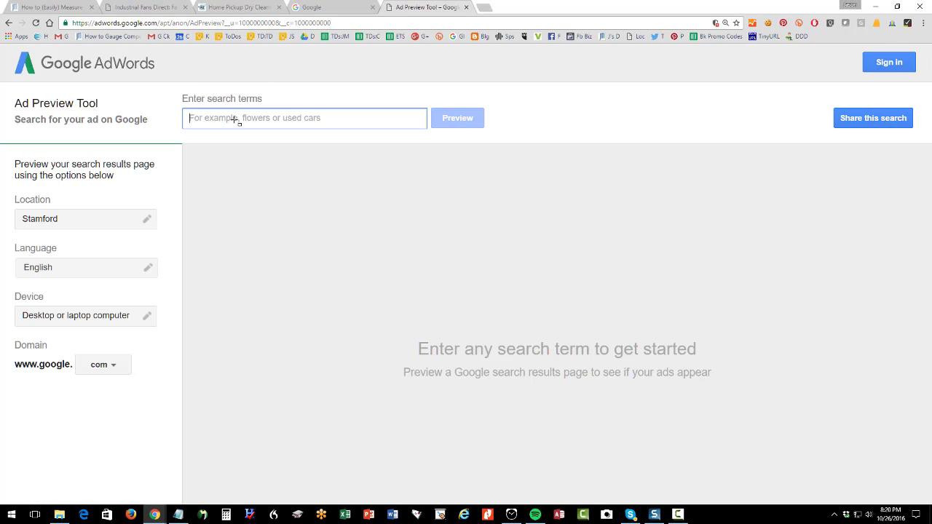
text(dry clean)
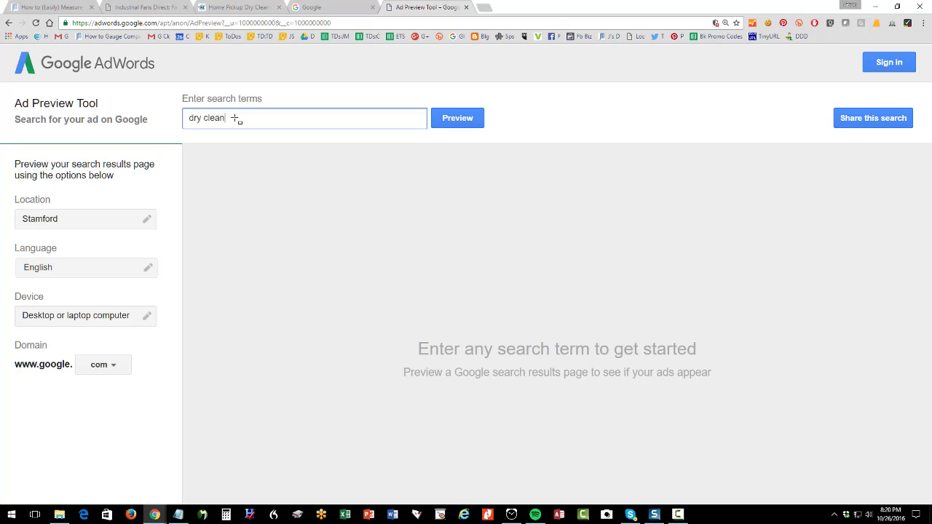
text(ers)
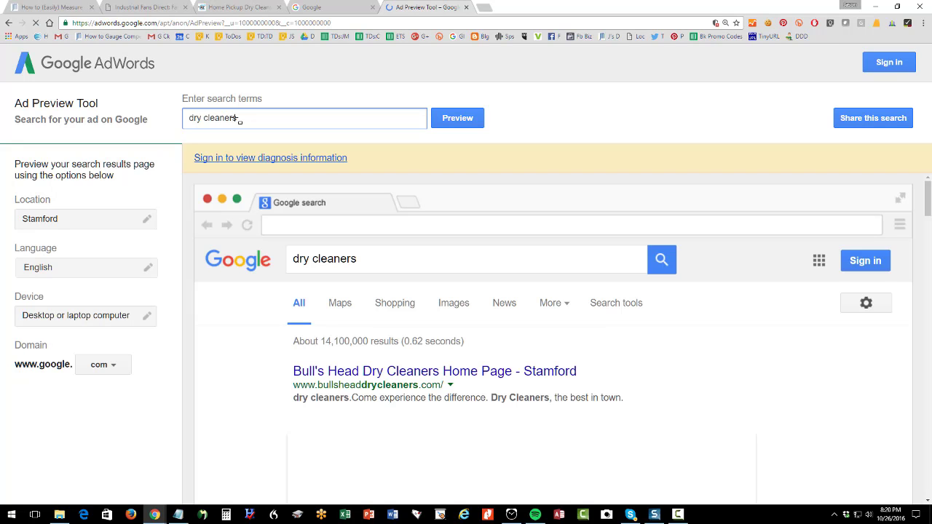
Review the "dry cleaners" results and search the page for "commuter" to check the site's rank.
scroll(391, 203, down, 2)
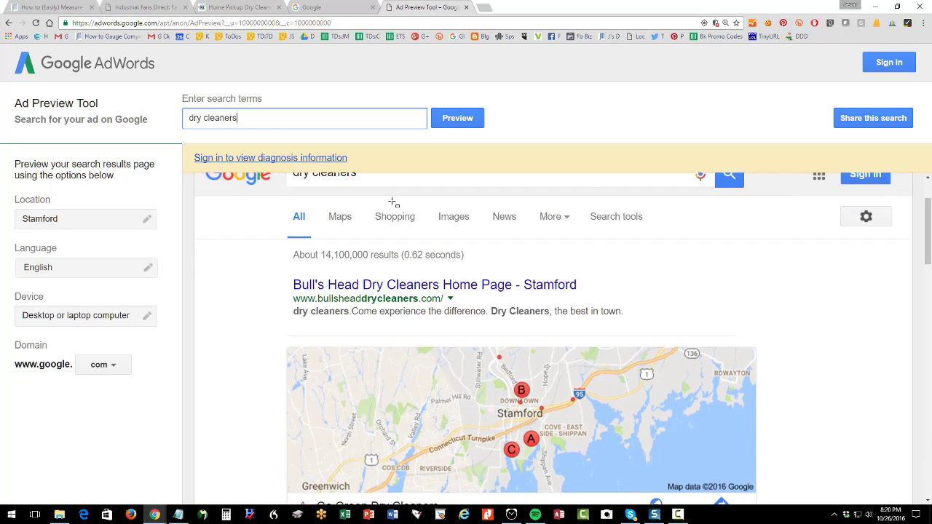
scroll(392, 202, down, 4)
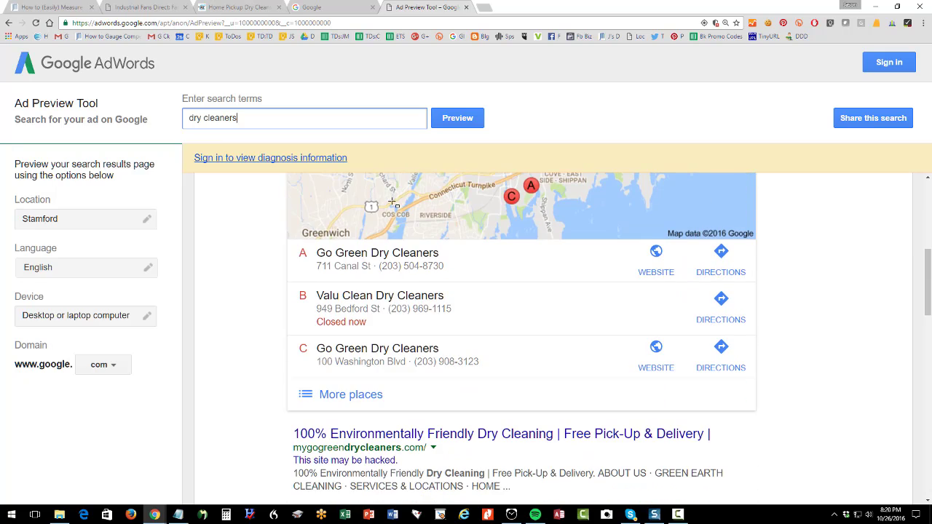
scroll(391, 203, down, 4)
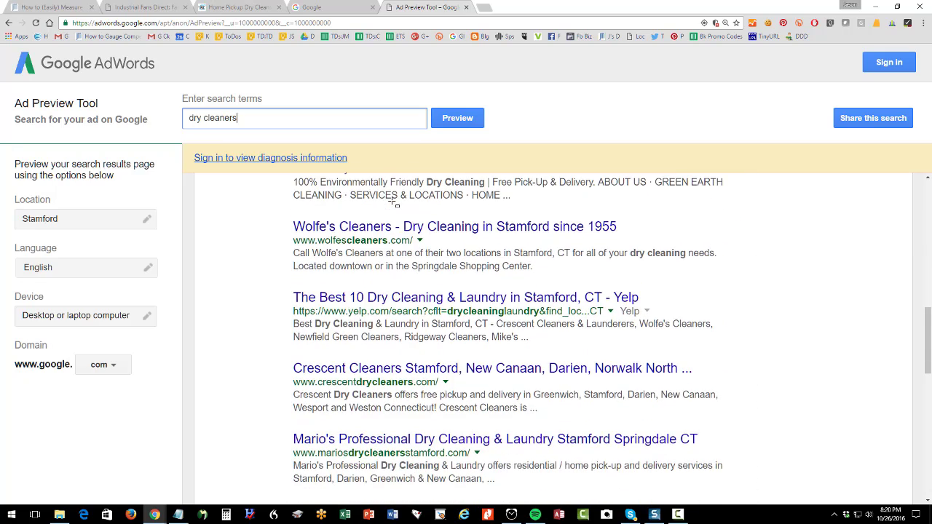
scroll(392, 202, down, 2)
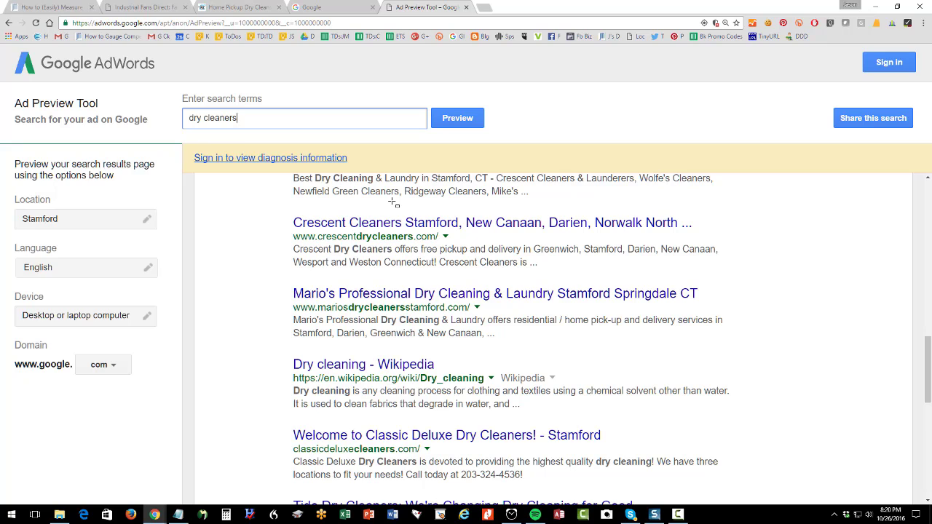
key(ctrl+f)
text(commuter)
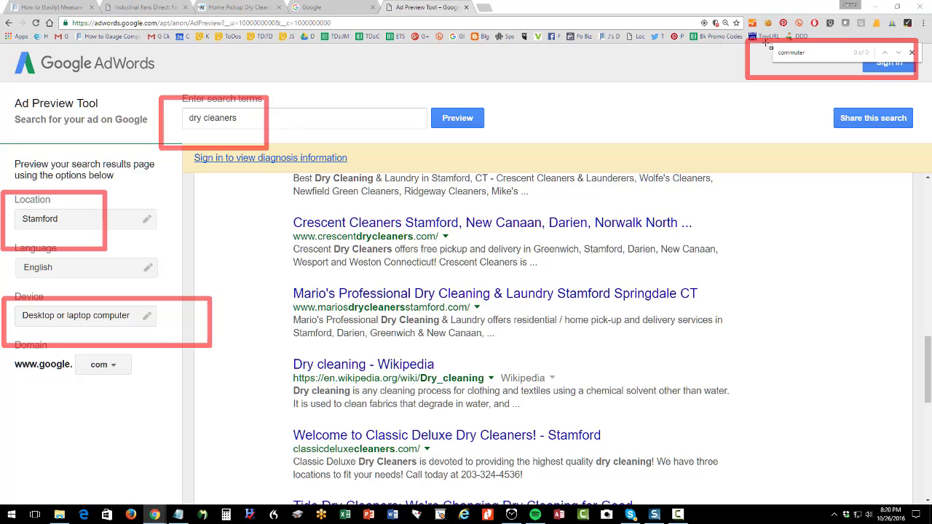
drag(763, 38, 916, 66)
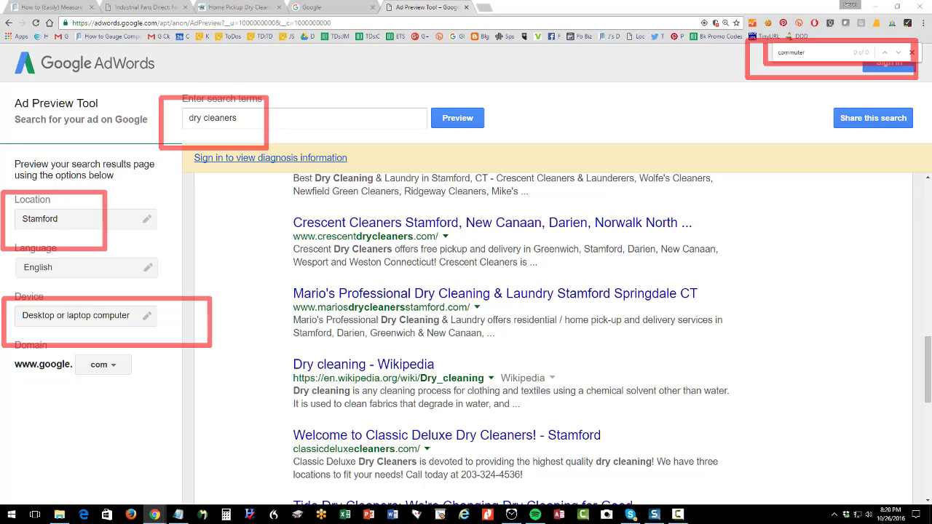
Replace the search term with "wash and fold" and run the preview again for Stamford on desktop.
triple_click(290, 116)
text(wash and fo)
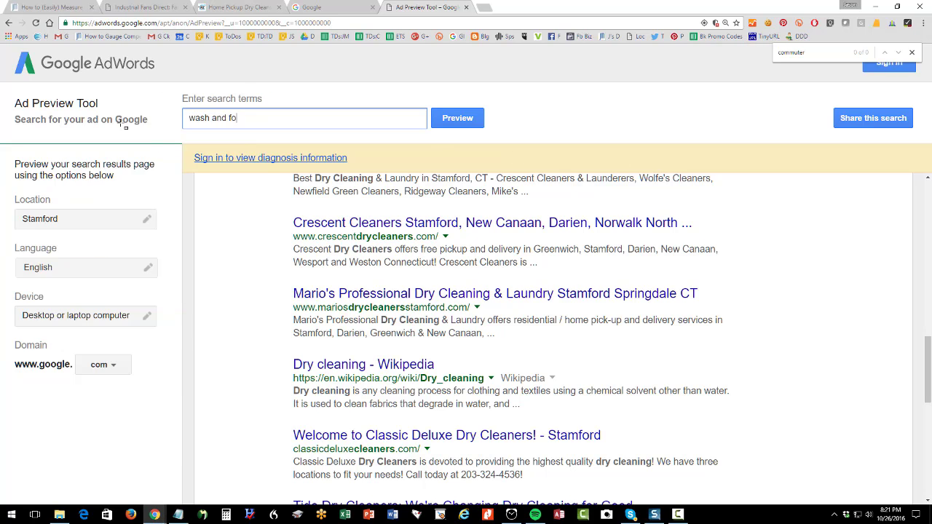
text(ld)
drag(245, 117, 165, 124)
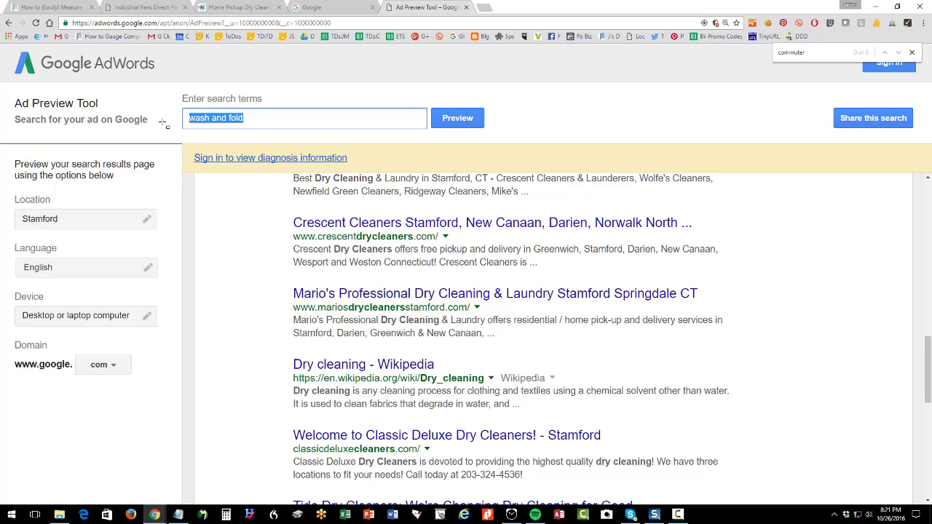
click(457, 119)
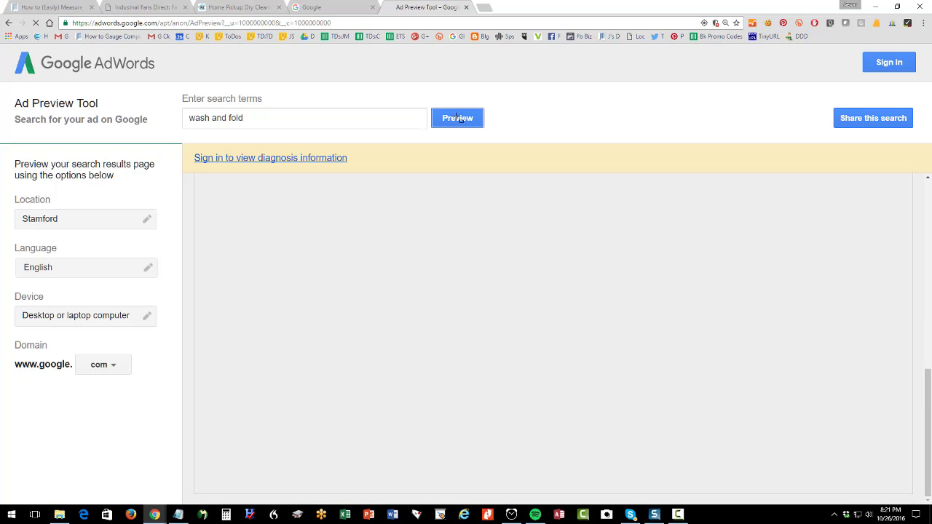
Search the "wash and fold" results page for "commuter" and look through the highlighted Commuter Cleaners listings.
scroll(495, 211, up, 3)
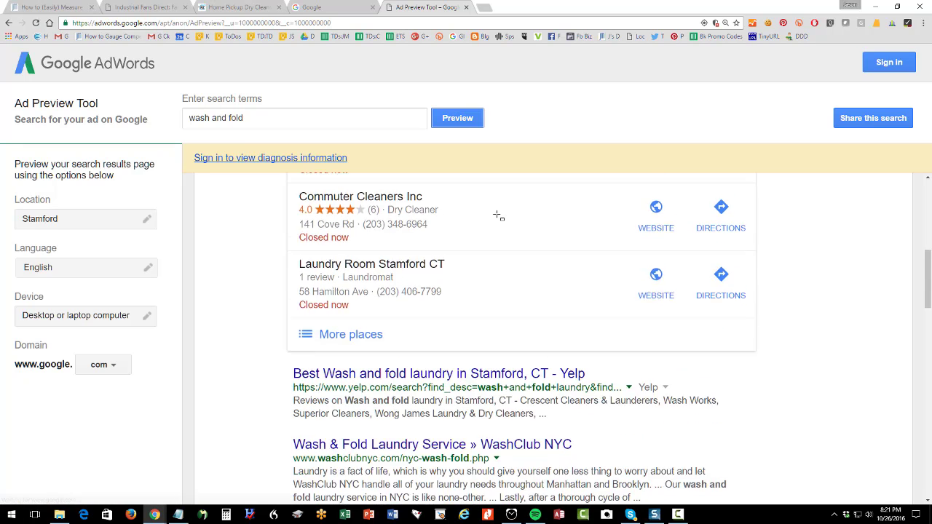
click(815, 72)
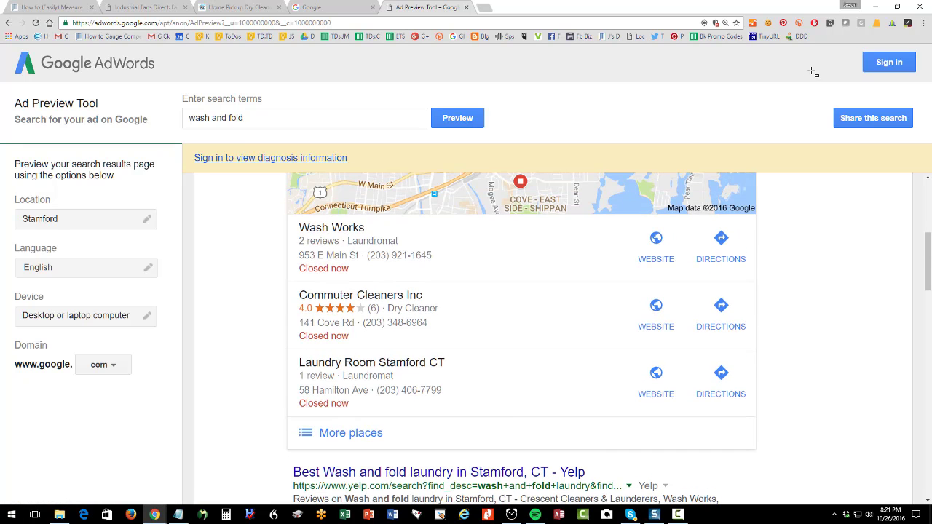
key(ctrl+f)
text(commuter)
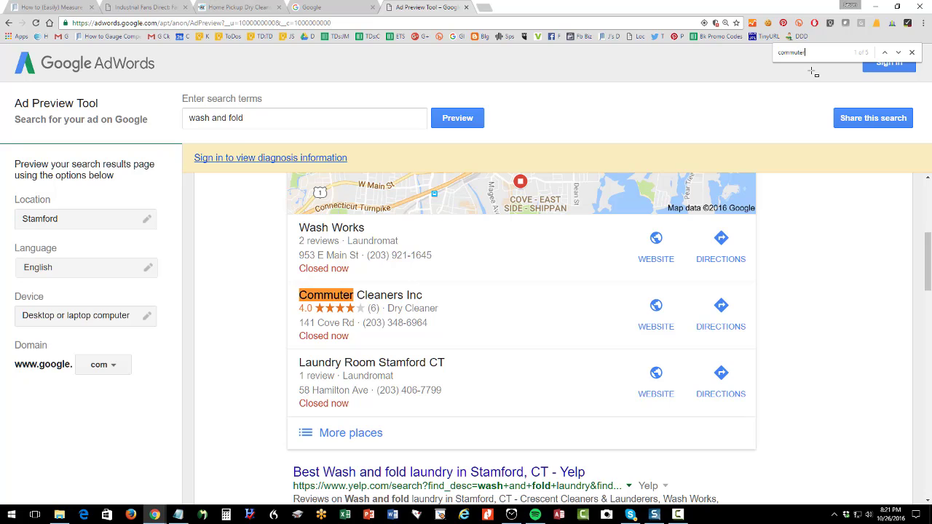
scroll(891, 260, down, 5)
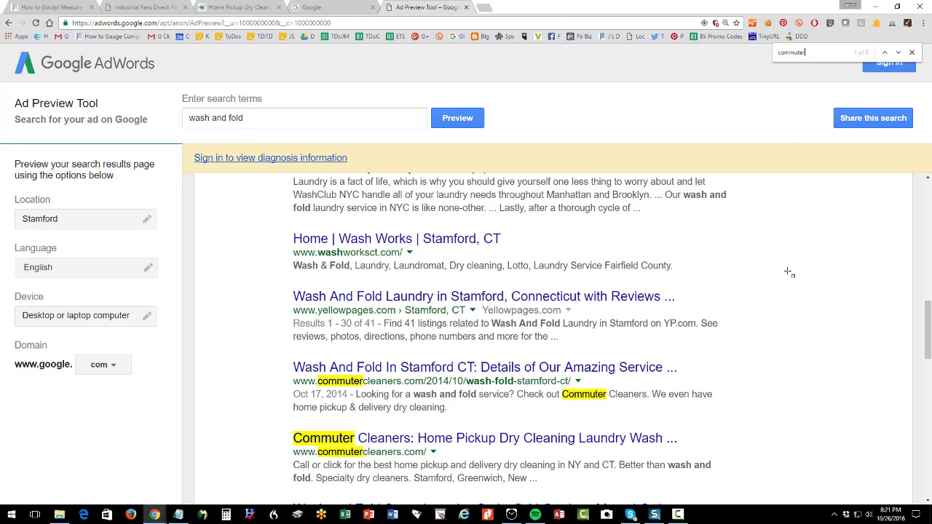
Change the preview location to Greenwich, Connecticut, and run the "wash and fold" preview again.
scroll(789, 272, up, 4)
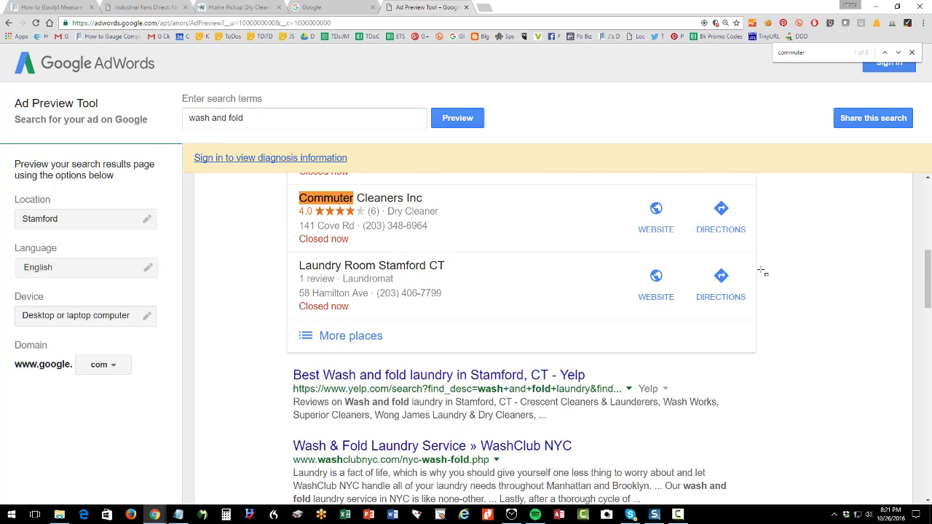
click(145, 220)
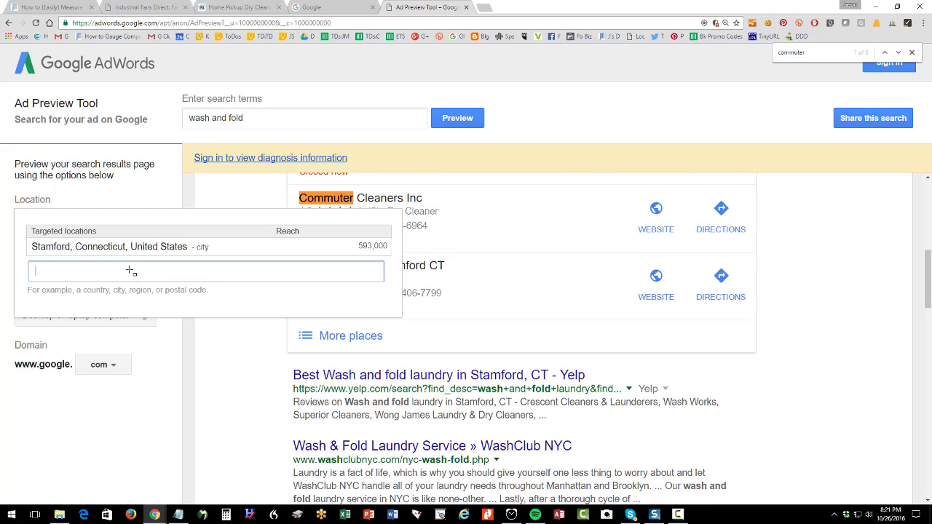
text(Greenwich, Tct)
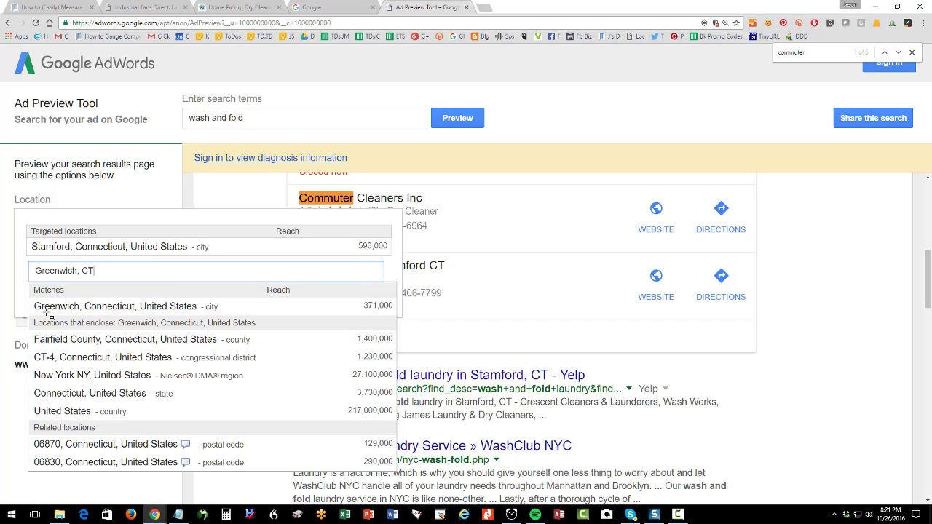
key(Return)
click(143, 421)
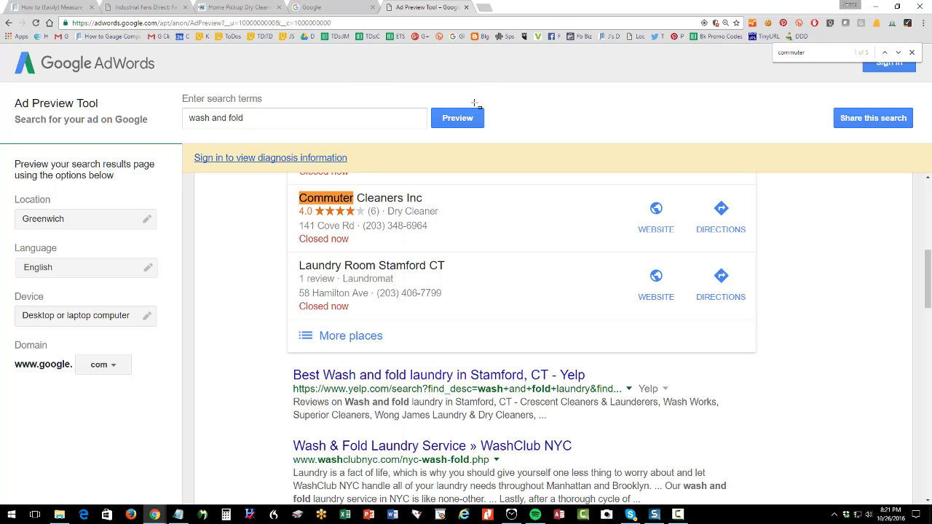
click(452, 120)
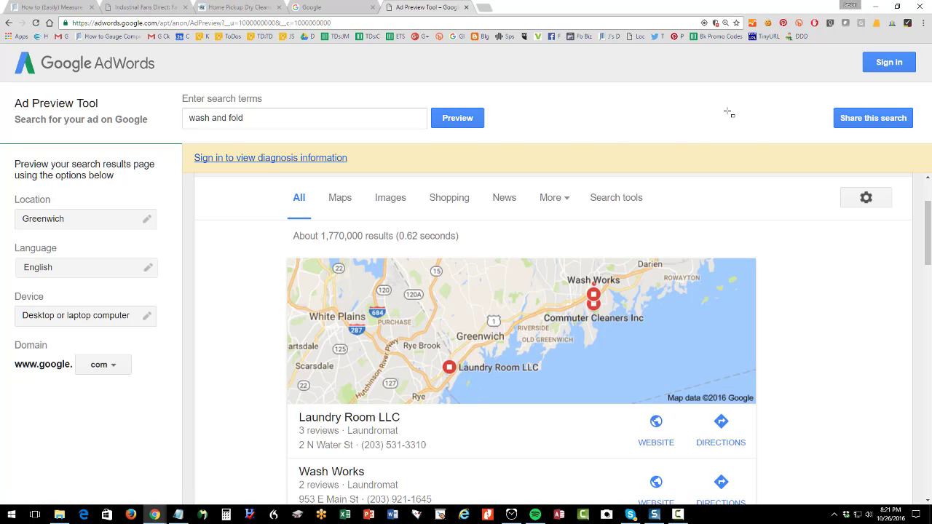
Search the Greenwich results for "commuter" and examine the Commuter Cleaners listings in the local pack and the organic results.
key(ctrl+f)
text(commuter)
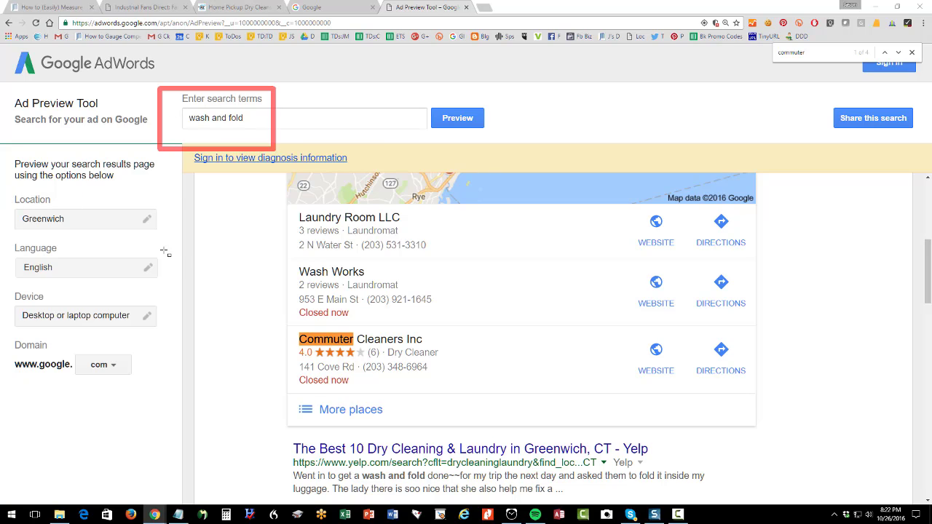
drag(5, 195, 185, 253)
drag(283, 314, 467, 390)
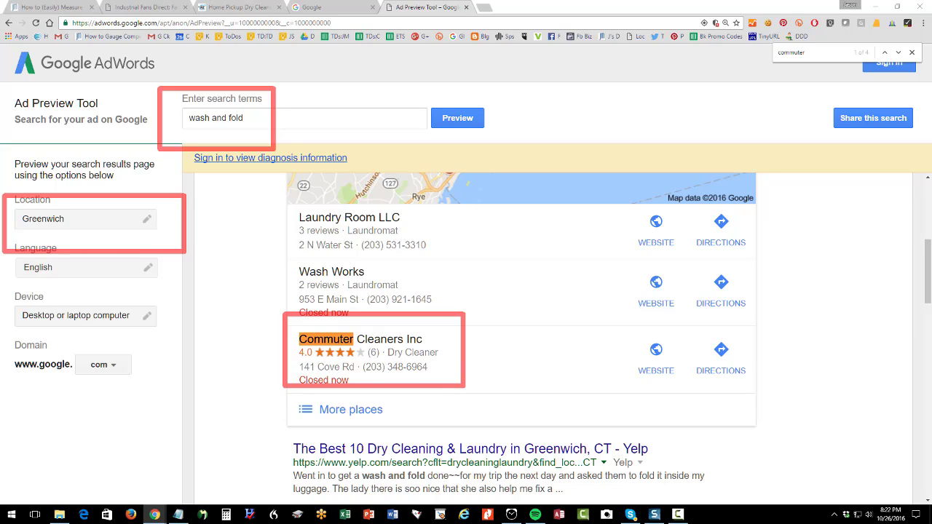
key(Escape)
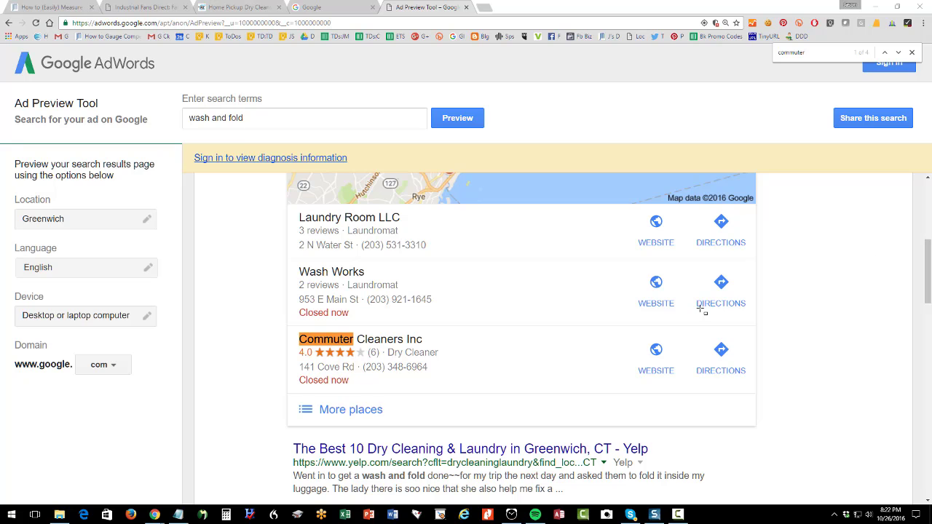
scroll(701, 310, down, 3)
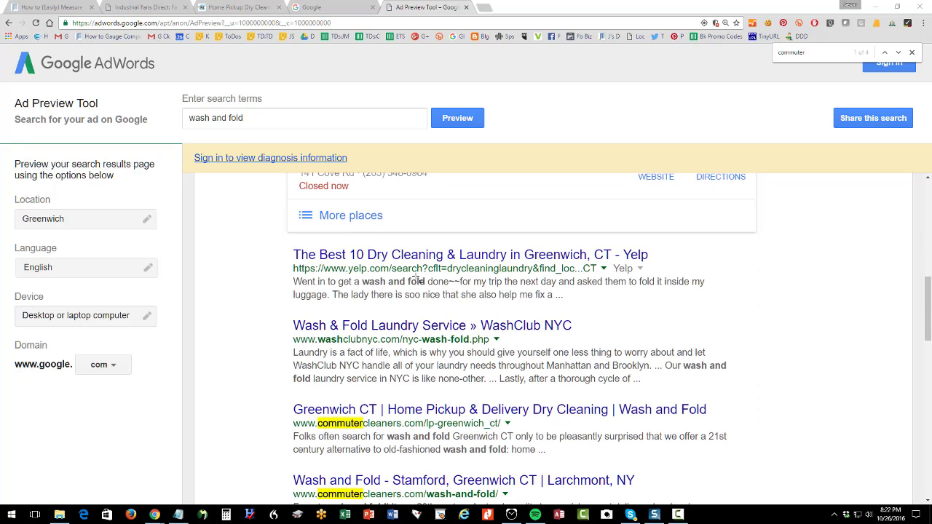
scroll(351, 314, up, 2)
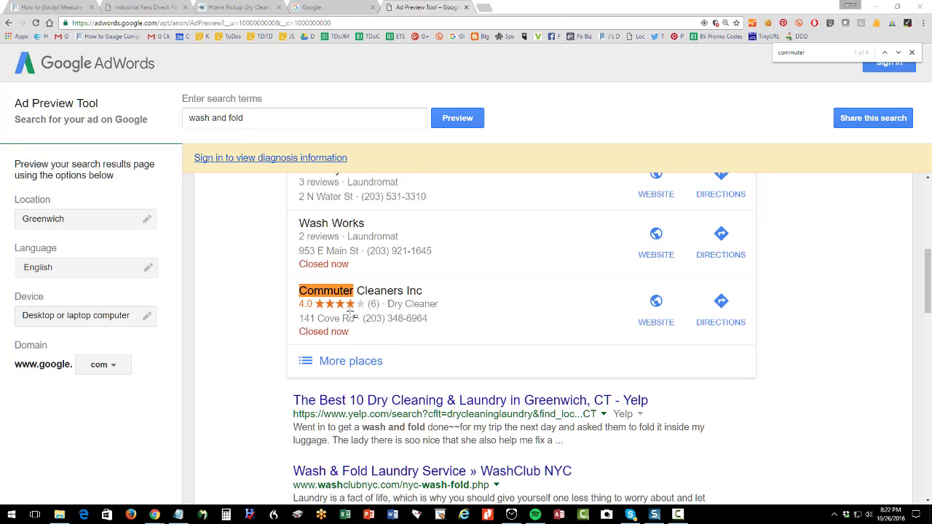
scroll(351, 315, down, 3)
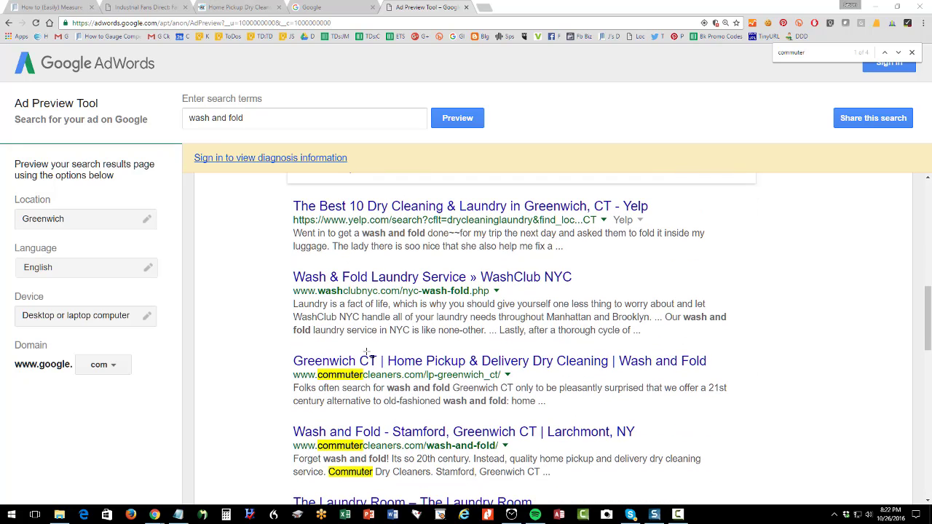
scroll(367, 353, up, 2)
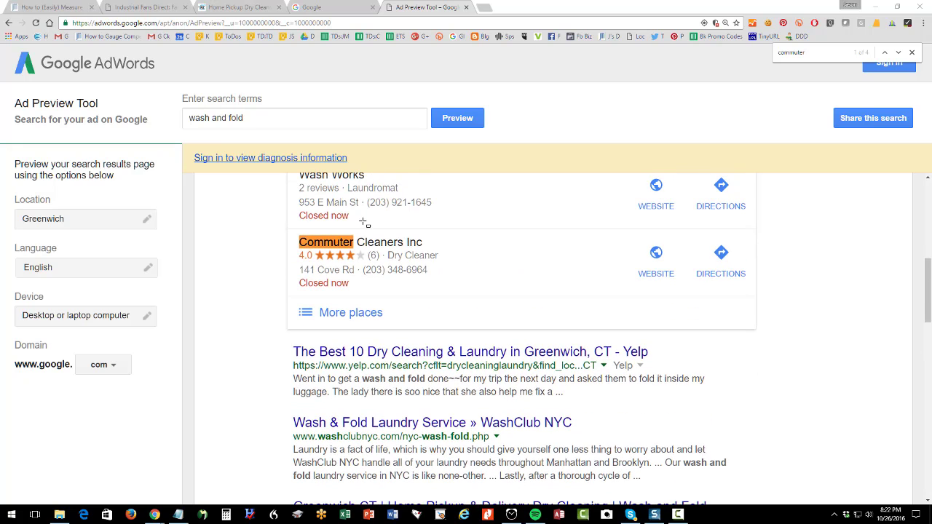
scroll(364, 250, down, 3)
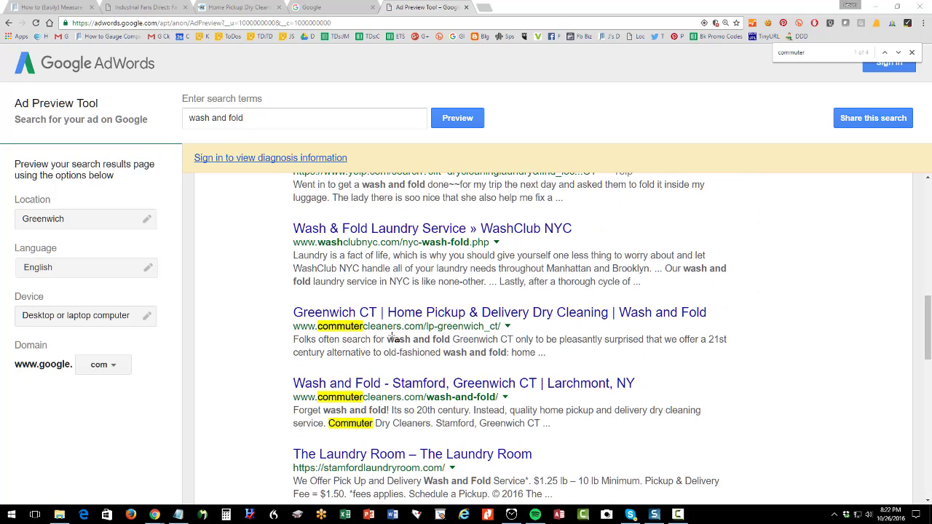
Replace the search term with "industrial fans" and preview the results for Greenwich.
drag(255, 118, 45, 94)
key(BackSpace)
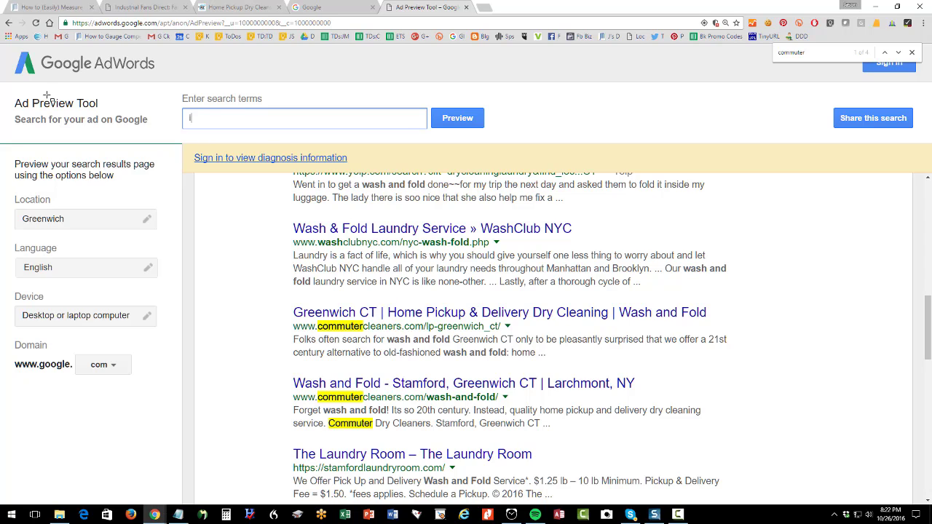
text(industri)
key(BackSpace)
key(BackSpace)
text(rial fans)
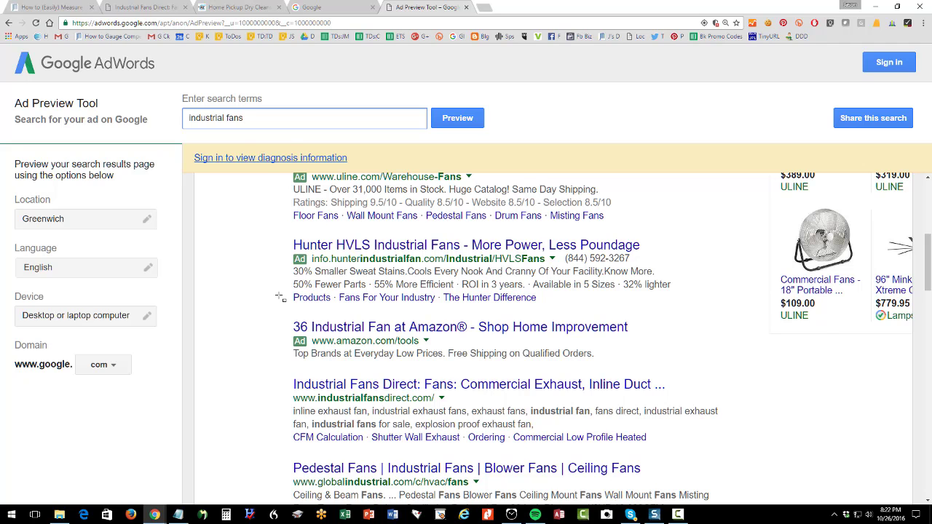
Load adwords.google.com in place of the Commuter Cleaners site and open the account's Ad Preview and Diagnosis tool.
click(76, 7)
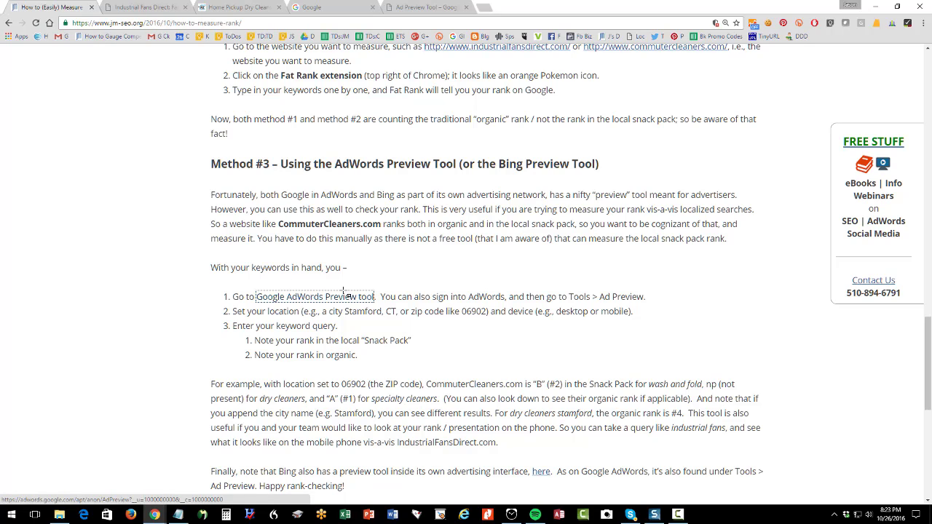
click(228, 9)
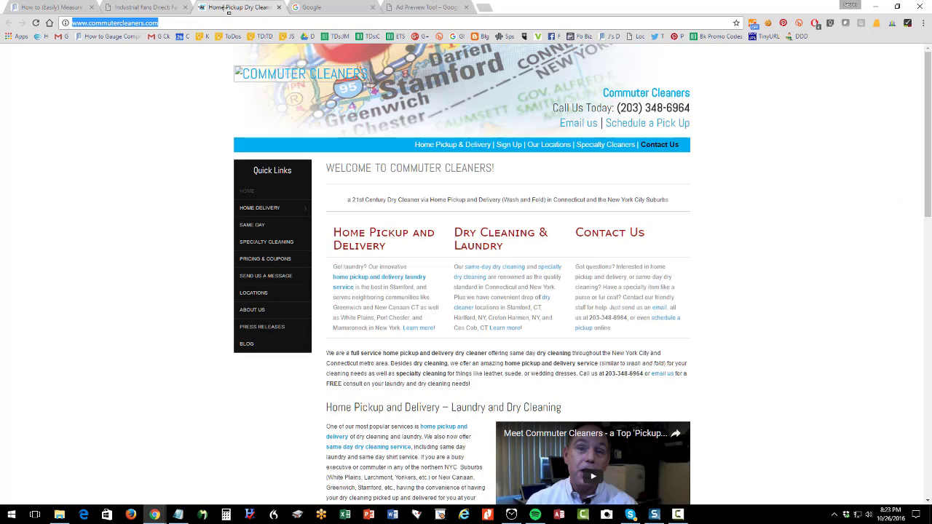
text(adwords.google.com)
key(Return)
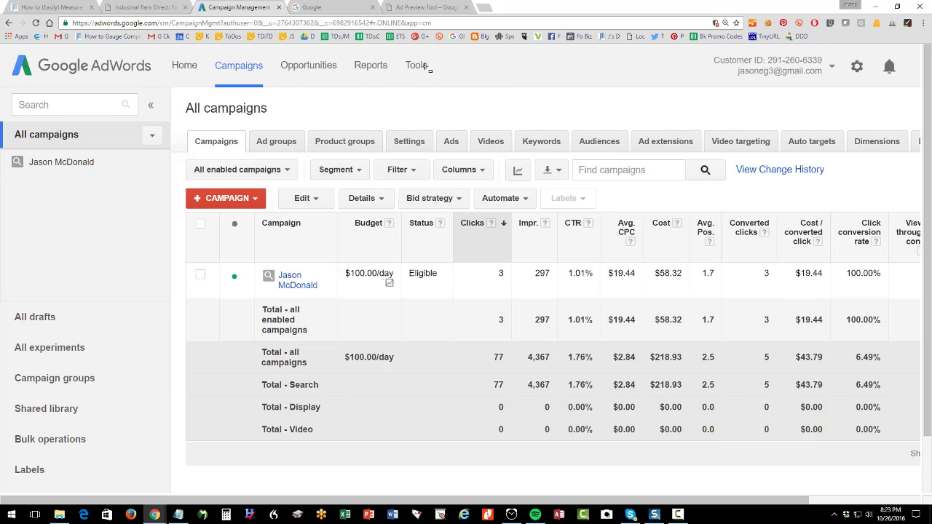
click(427, 65)
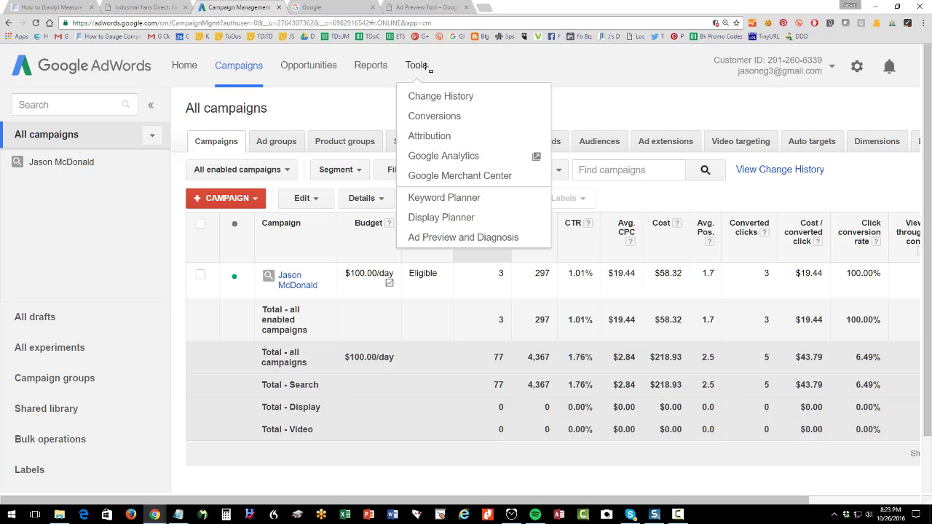
click(447, 238)
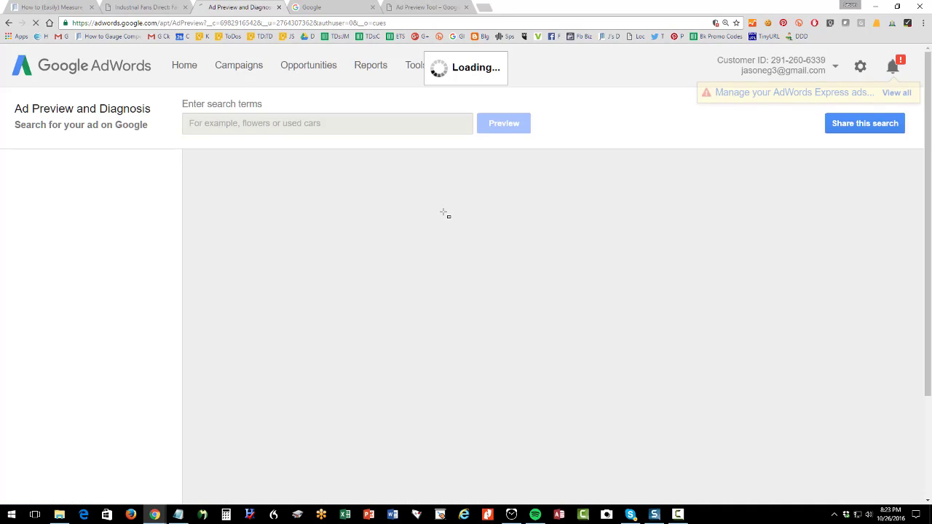
Return to the rank measurement article and review its Bing preview tool note and the section on why rank matters.
click(58, 7)
scroll(445, 348, down, 2)
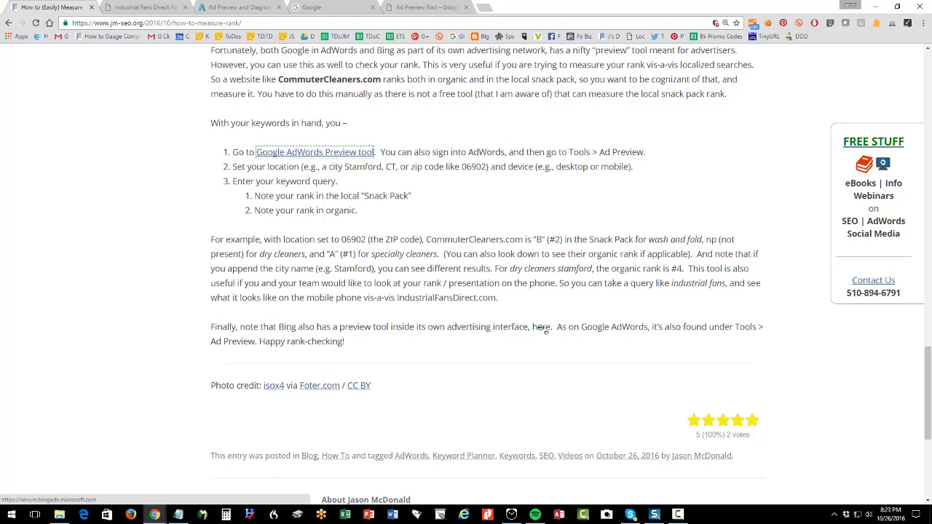
scroll(545, 329, up, 20)
scroll(437, 264, down, 1)
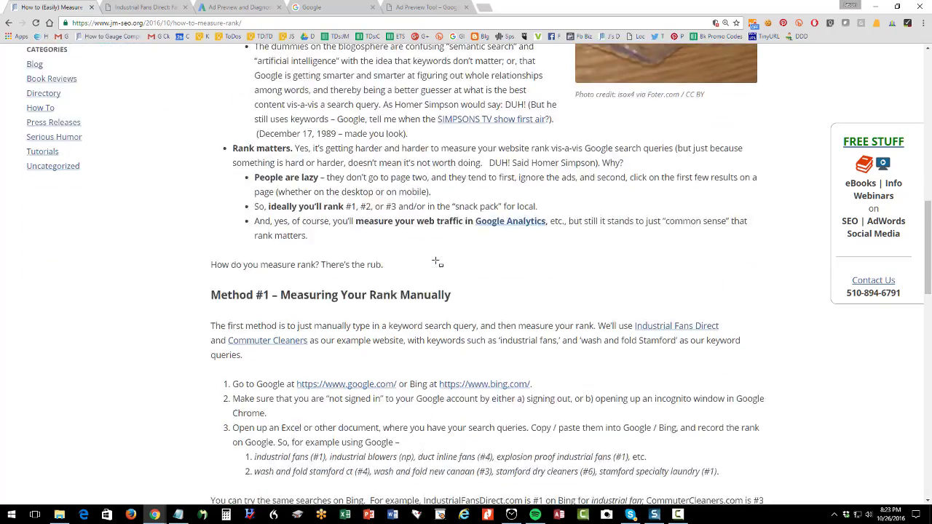
scroll(440, 266, up, 3)
scroll(445, 268, down, 2)
scroll(446, 268, up, 2)
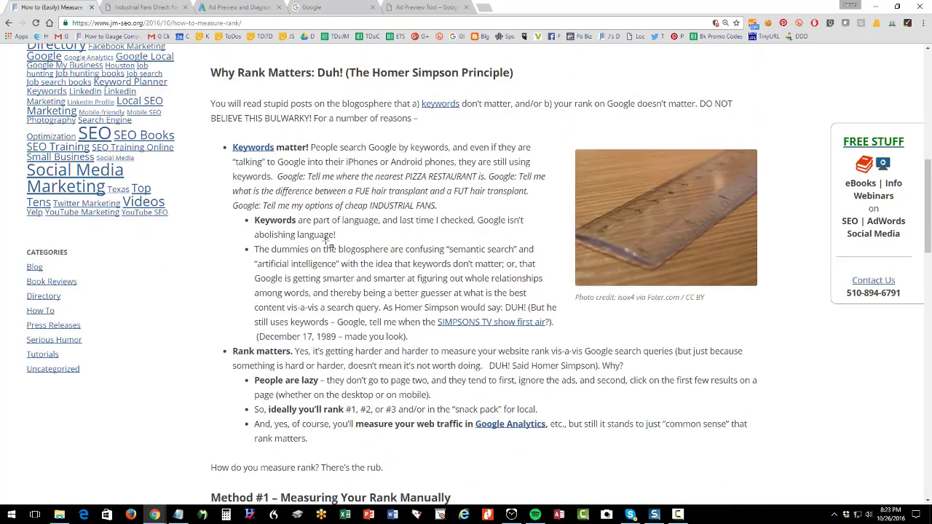
scroll(342, 273, down, 5)
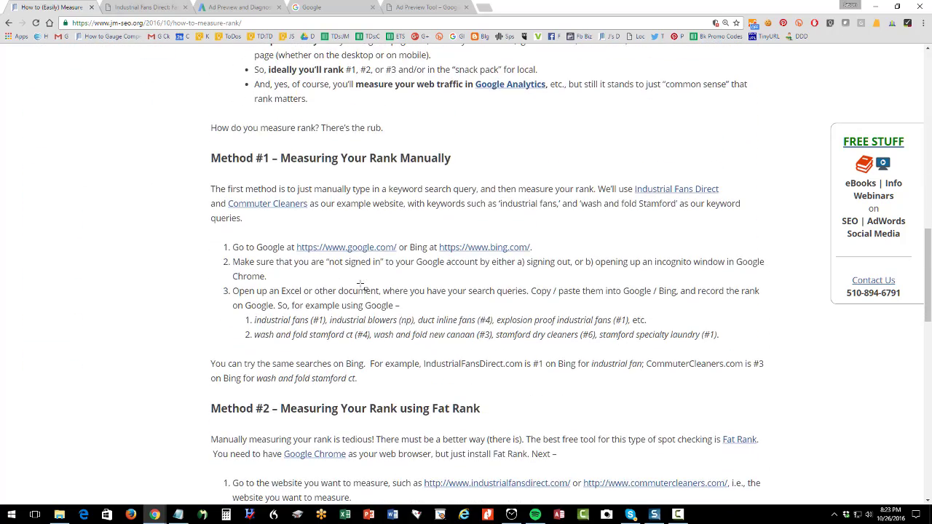
Recap the article's three rank measurement methods, highlighting the Method #1, Method #2 and Method #3 headings in turn.
drag(210, 156, 469, 150)
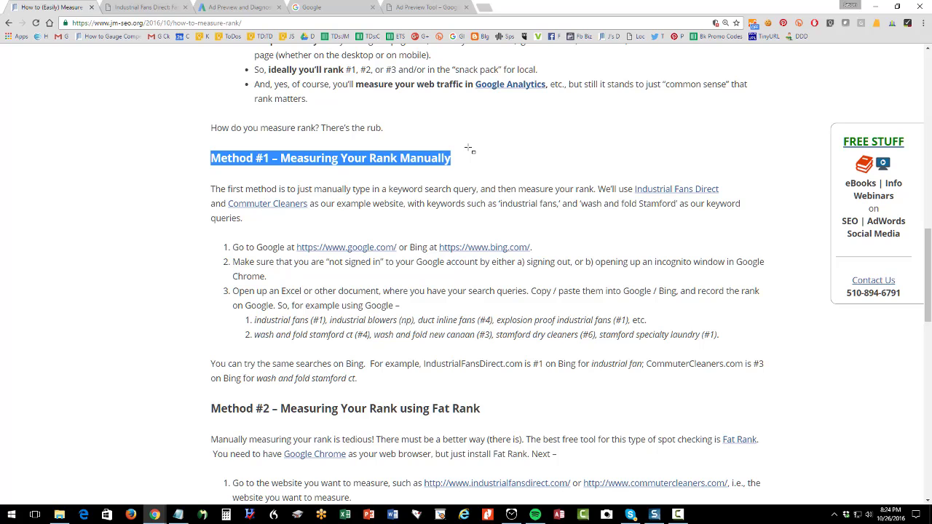
scroll(470, 149, down, 3)
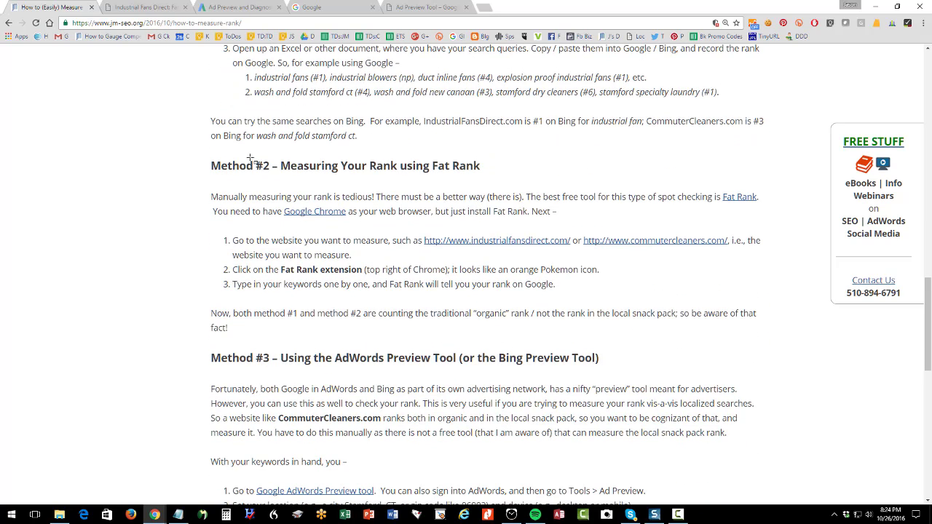
drag(210, 166, 487, 159)
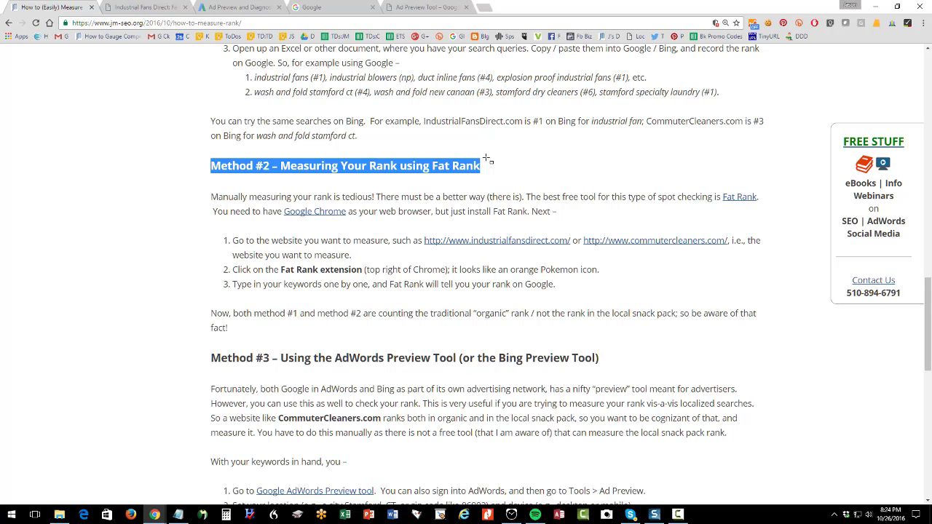
scroll(486, 159, down, 2)
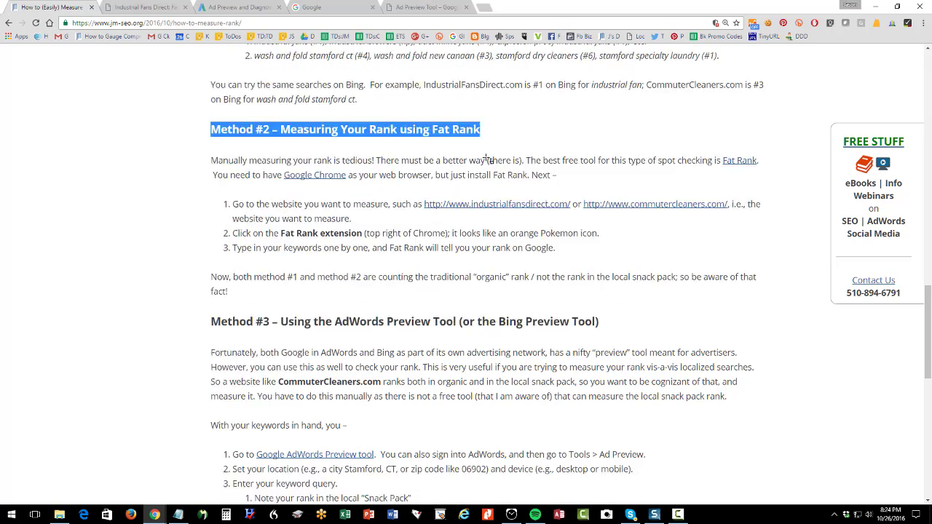
drag(210, 213, 611, 208)
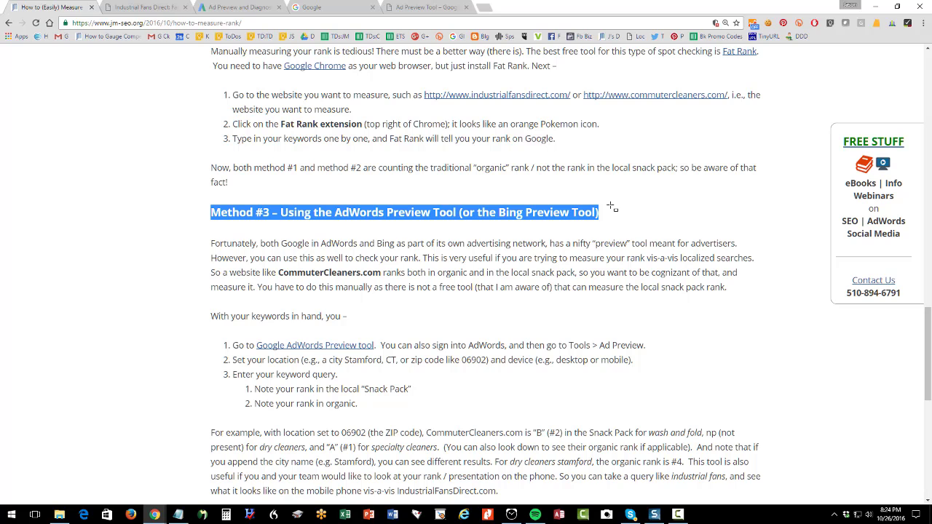
scroll(612, 208, down, 3)
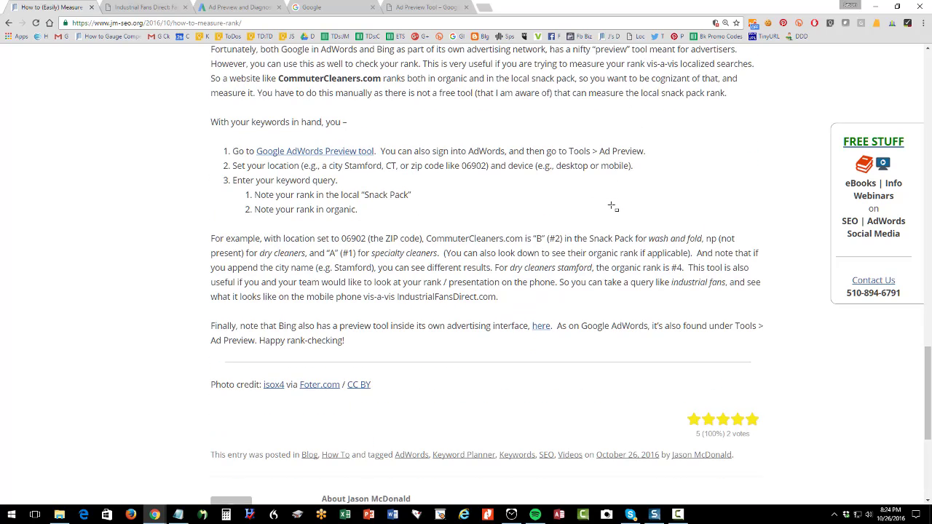